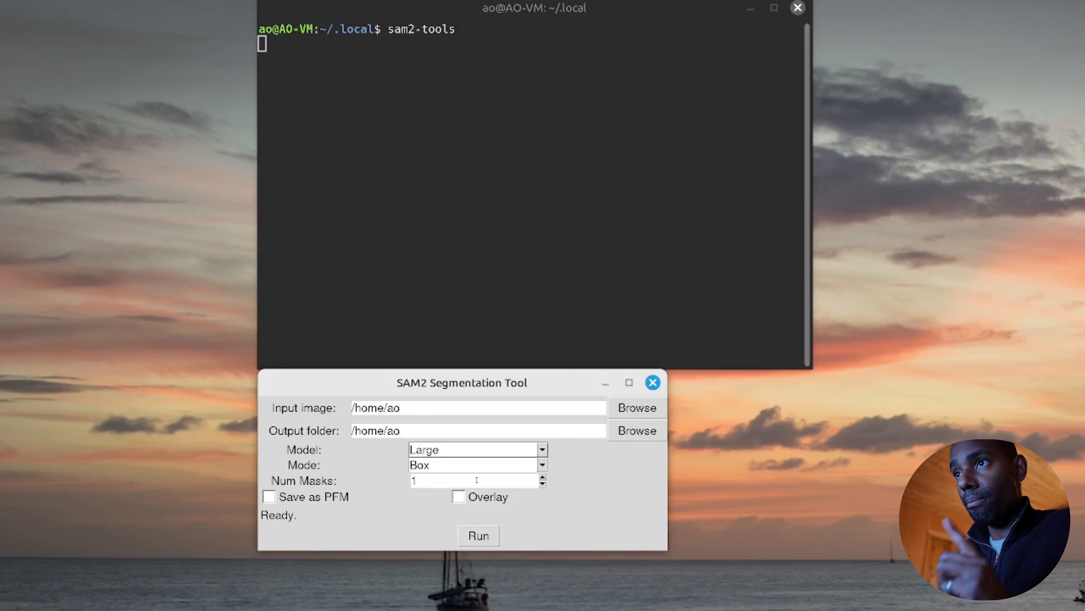
Step: Set the SAM2 segmentation mode to Points and choose 4.RW2 from Downloads/Pictures as the input image
left_click(541, 465)
left_click(442, 507)
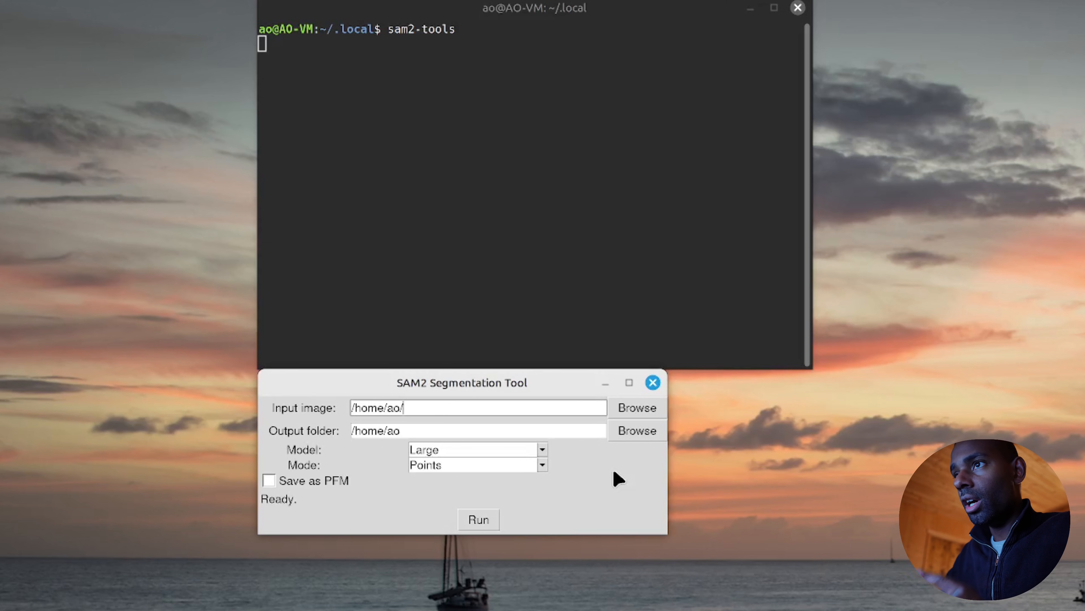
left_click(636, 412)
double_click(328, 430)
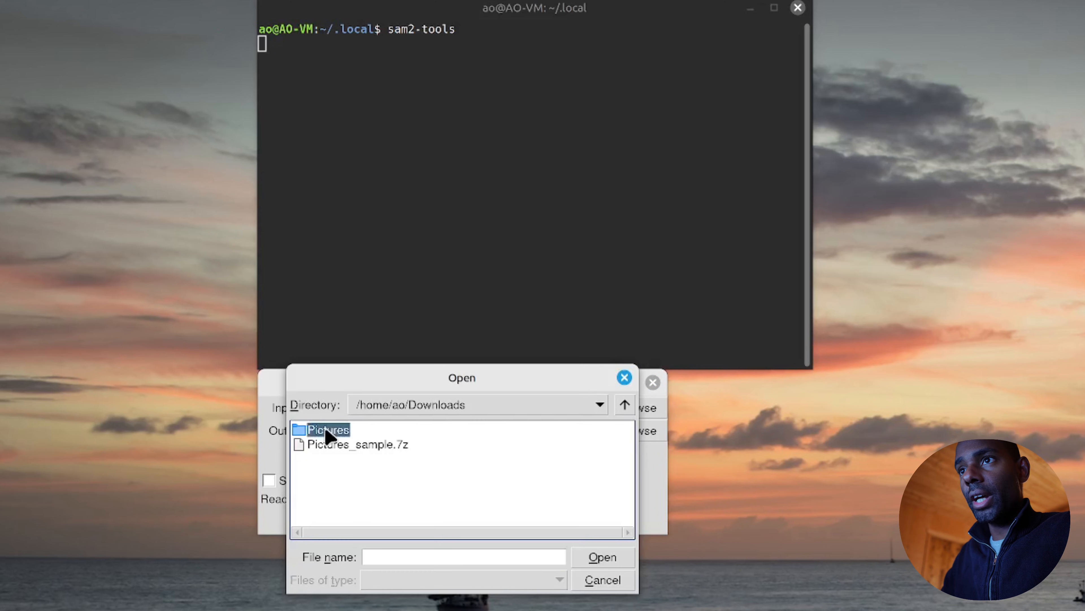
double_click(328, 430)
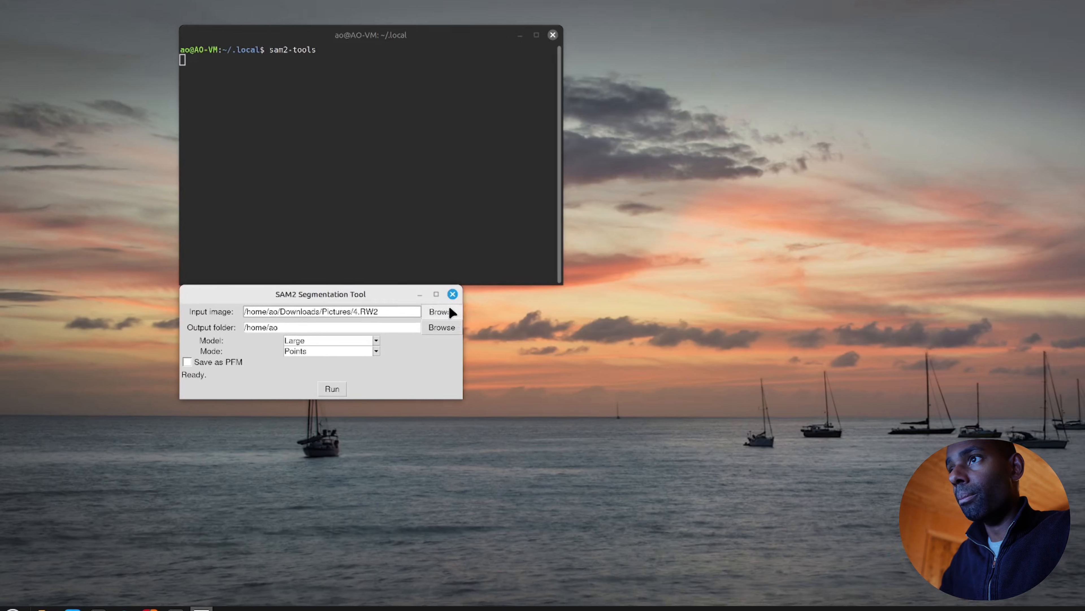
left_click(637, 407)
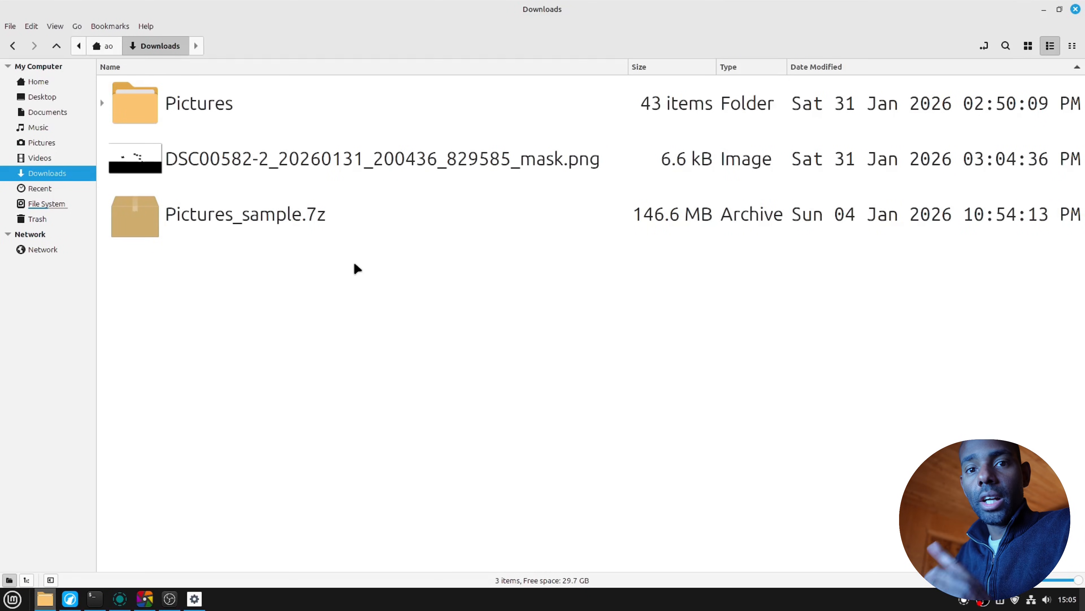
Step: Check the generated DSC00582-2 mask PNG in the Downloads folder and minimize the file manager
left_click(290, 173)
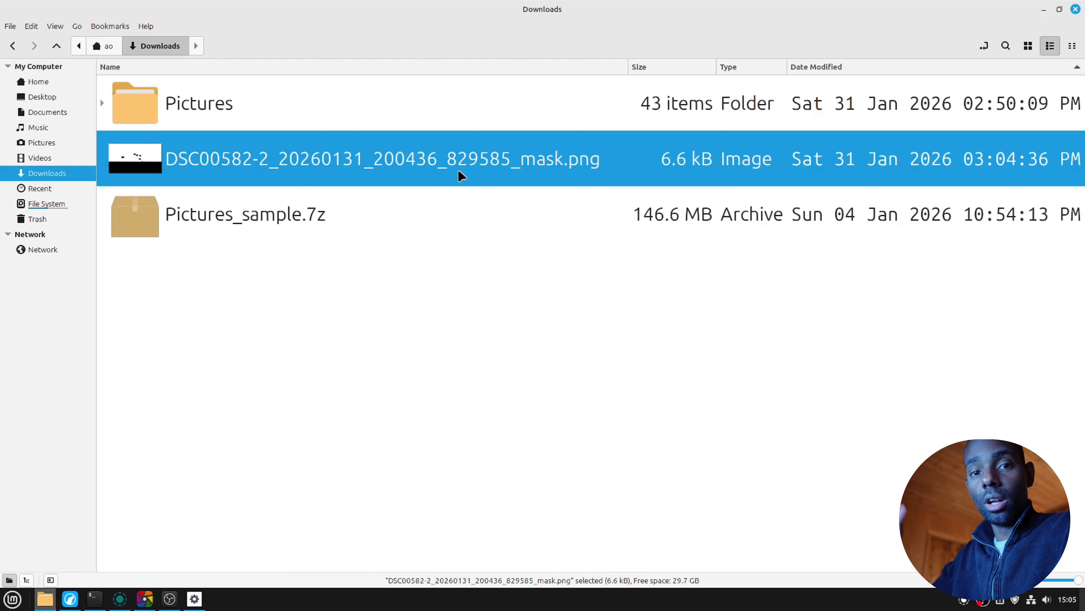
left_click(1044, 9)
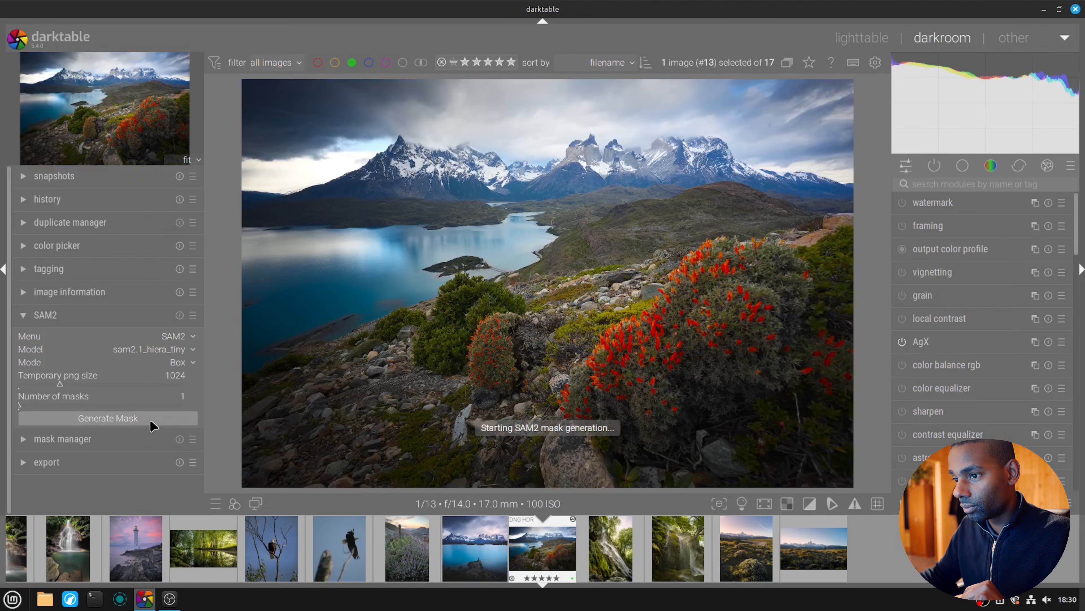
Step: In darktable, start SAM2 mask generation in Box mode and draw a box around the shrubs in the landscape's middle ground
left_click(150, 420)
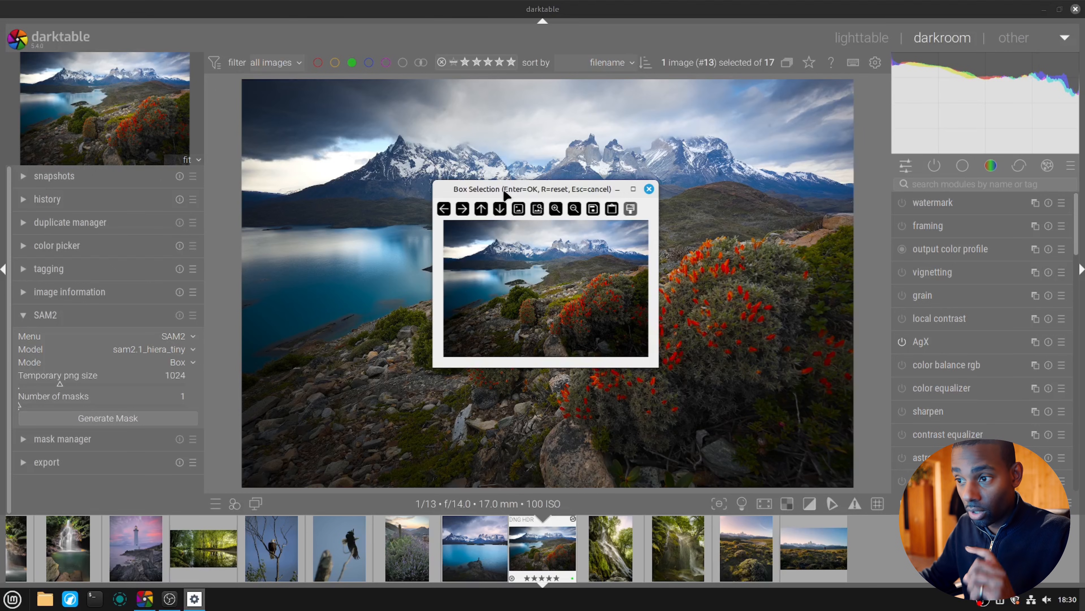
left_click_drag(496, 272, 552, 336)
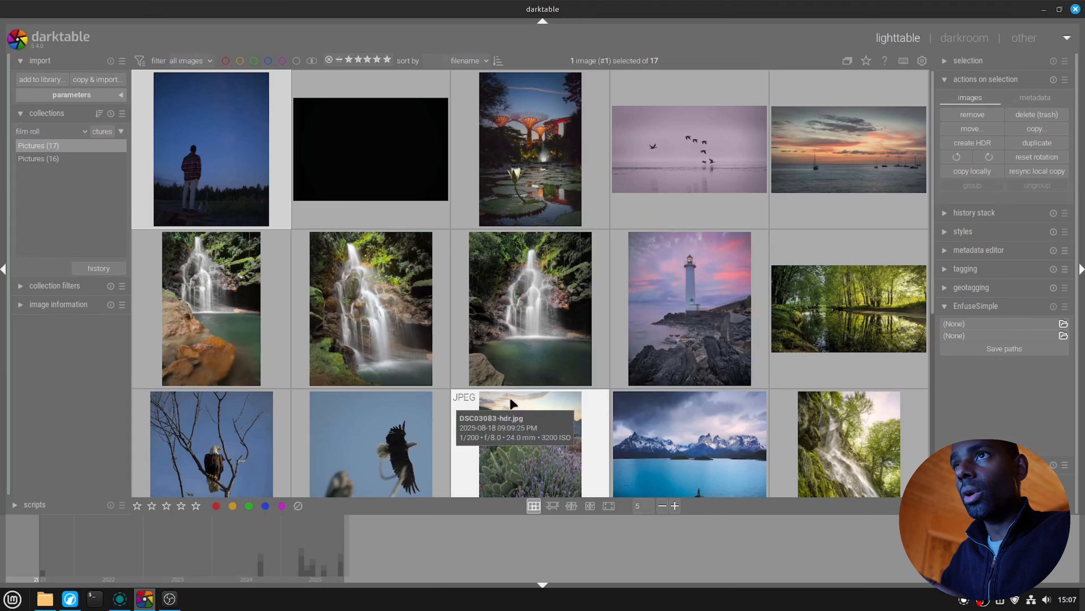
Step: Open the night photo of the standing man in the darkroom and save the SAM2 settings with no mask output folder
double_click(225, 120)
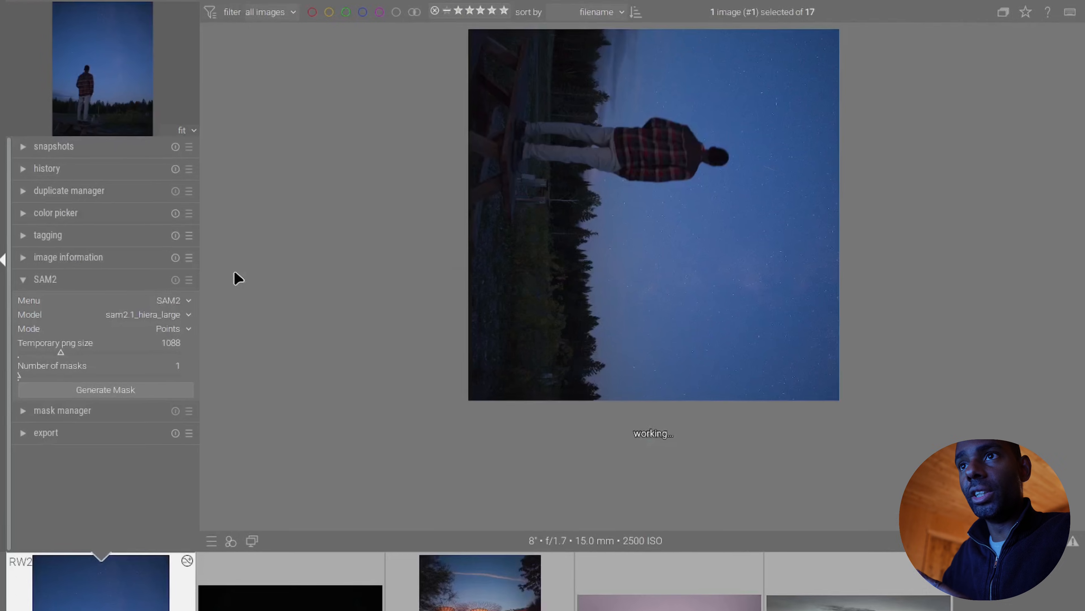
left_click(166, 300)
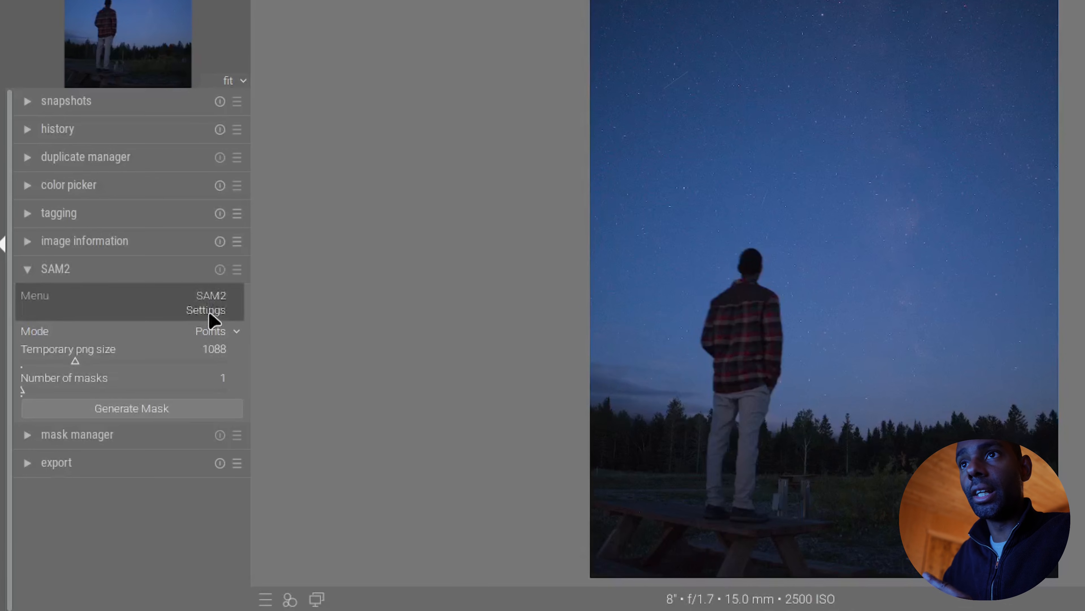
left_click(208, 312)
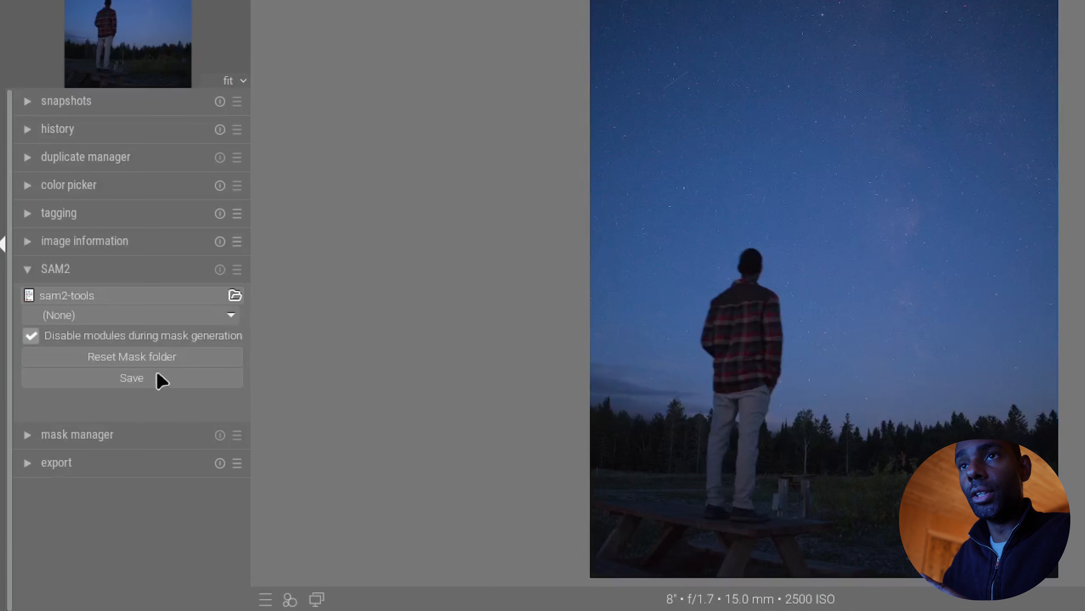
left_click(219, 317)
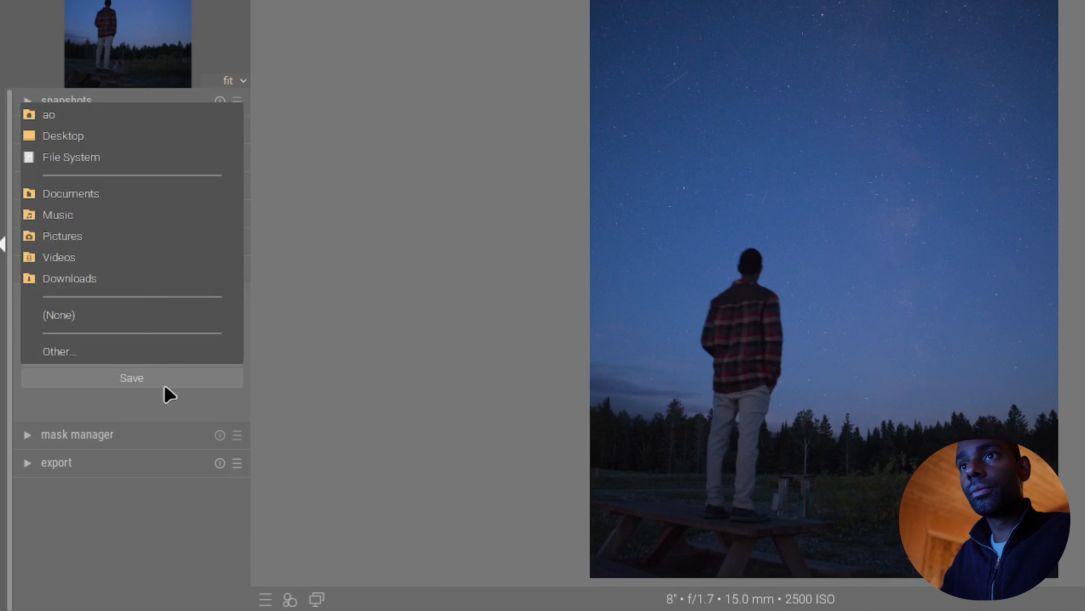
left_click(170, 414)
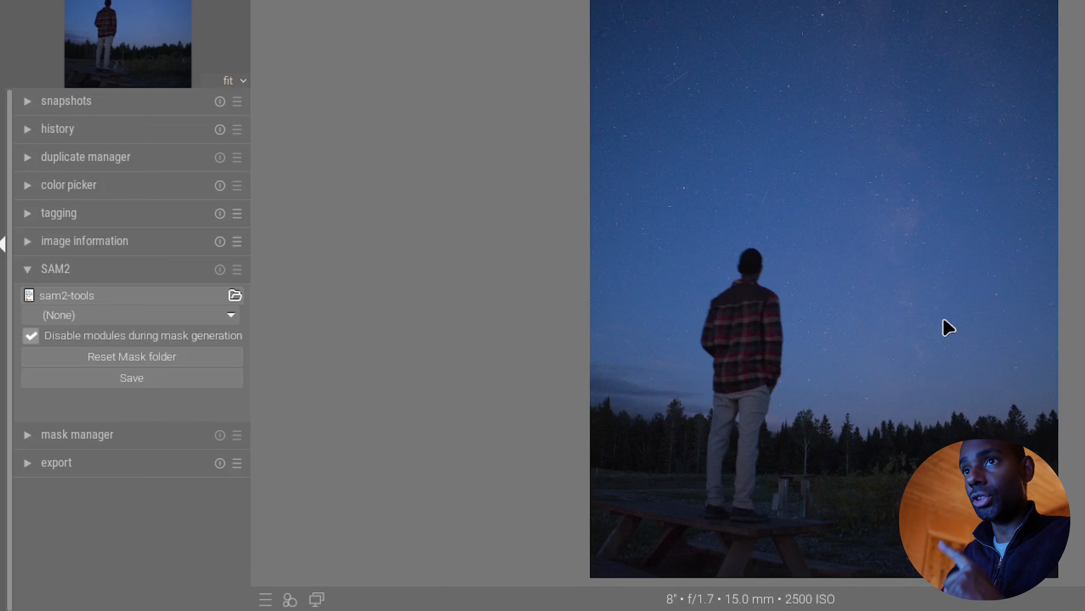
left_click(173, 378)
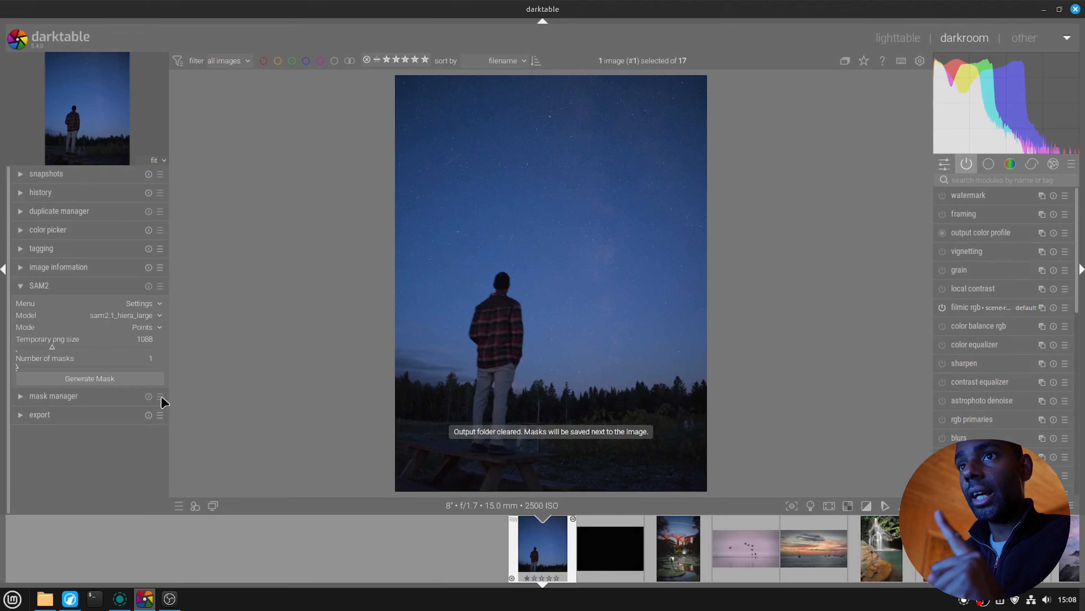
Step: Generate a SAM2 mask of the sky in Points mode by marking one positive point in the sky
left_click(77, 377)
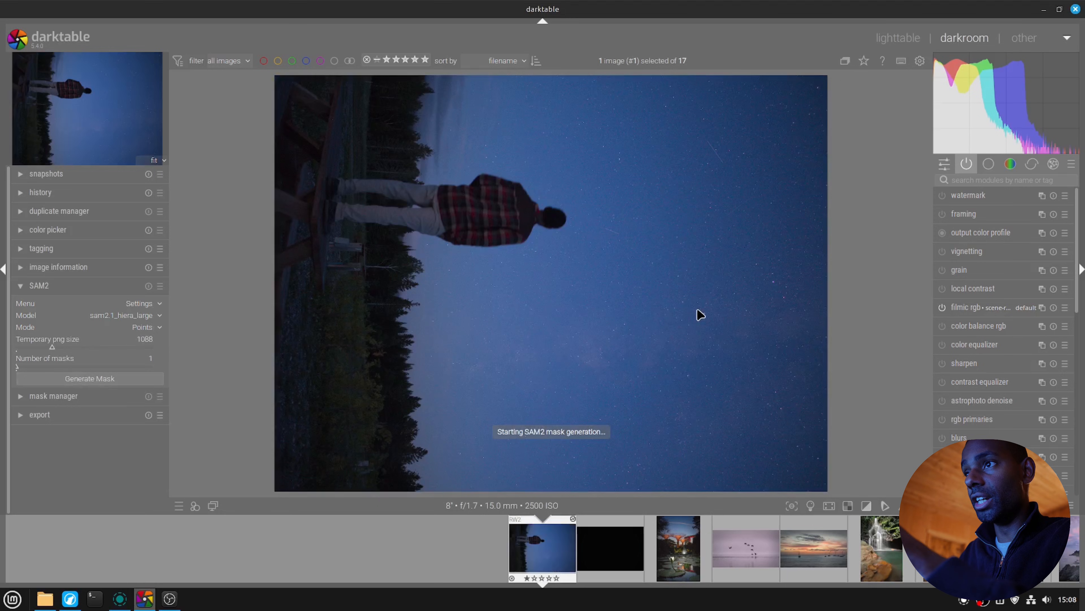
left_click_drag(114, 21, 508, 184)
left_click(564, 291)
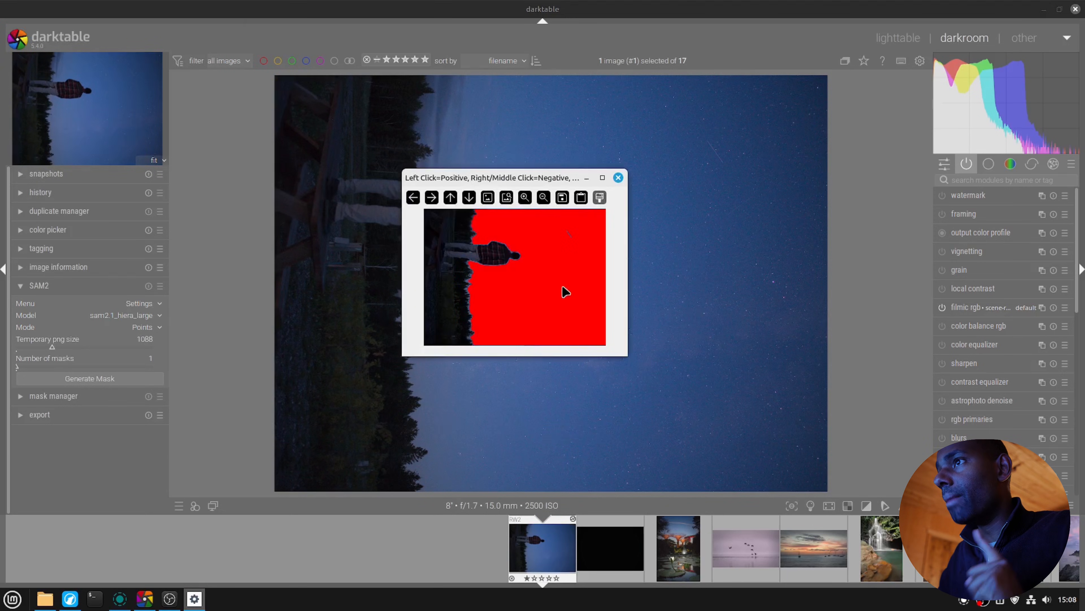
key("Return")
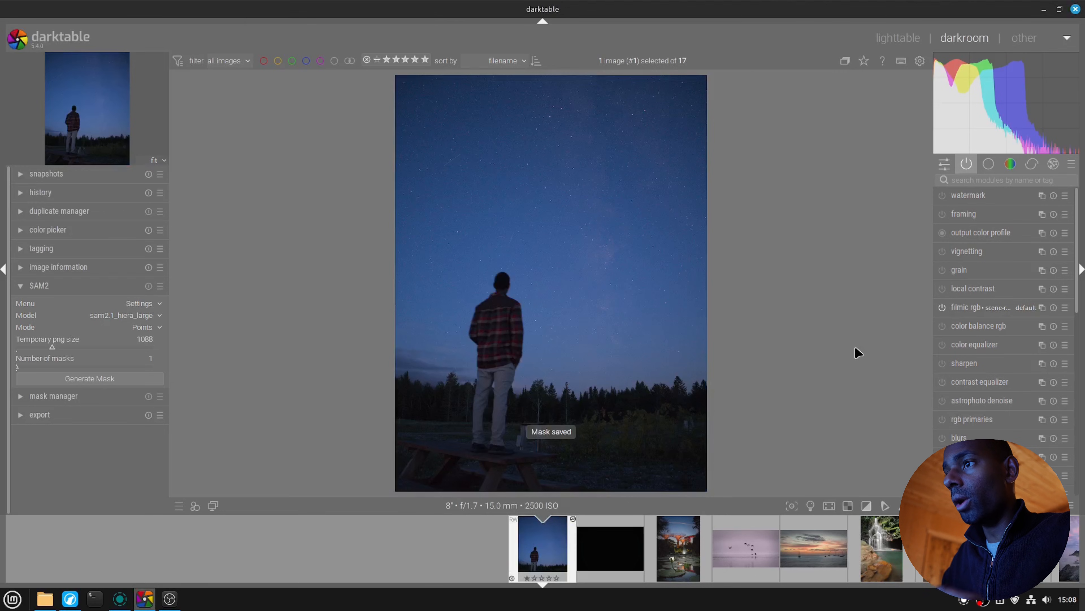
Step: Find the external raster masks module and load the saved mask file from Downloads/Pictures
left_click(969, 180)
type("exter")
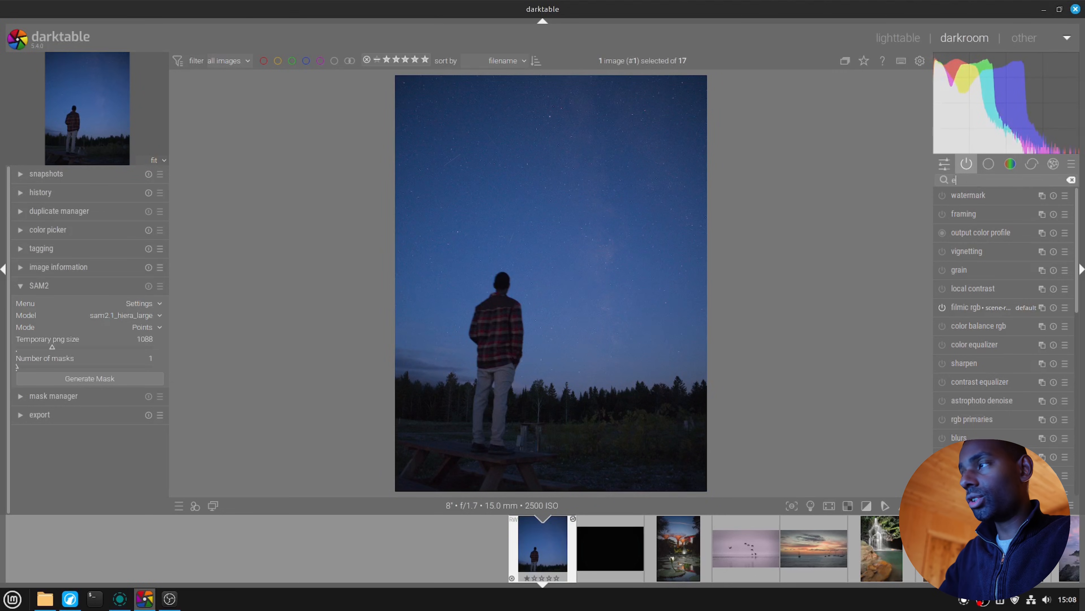
left_click(944, 225)
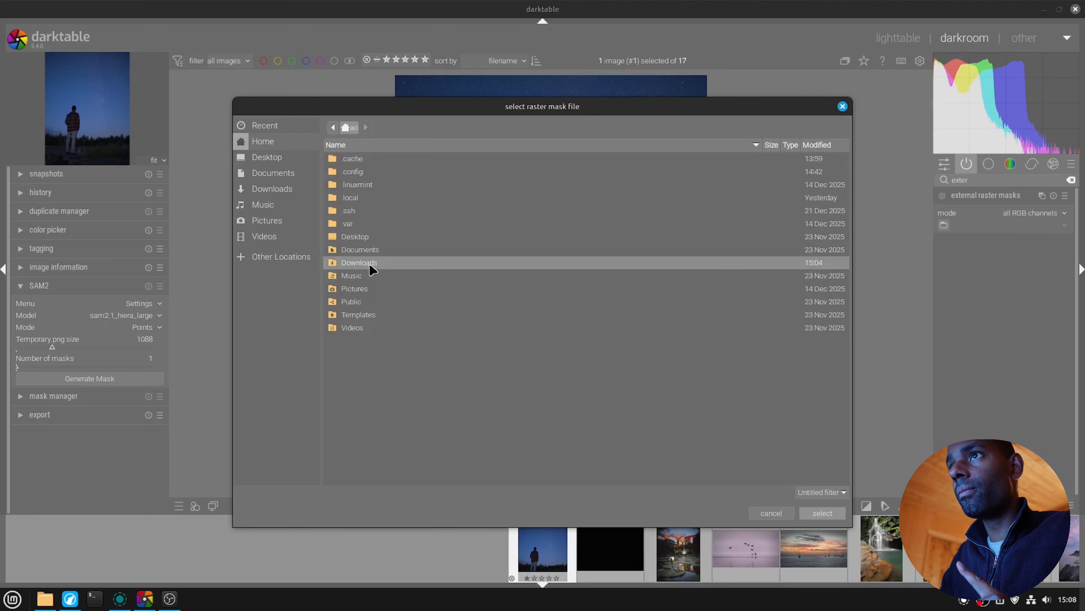
double_click(370, 265)
double_click(358, 160)
double_click(364, 184)
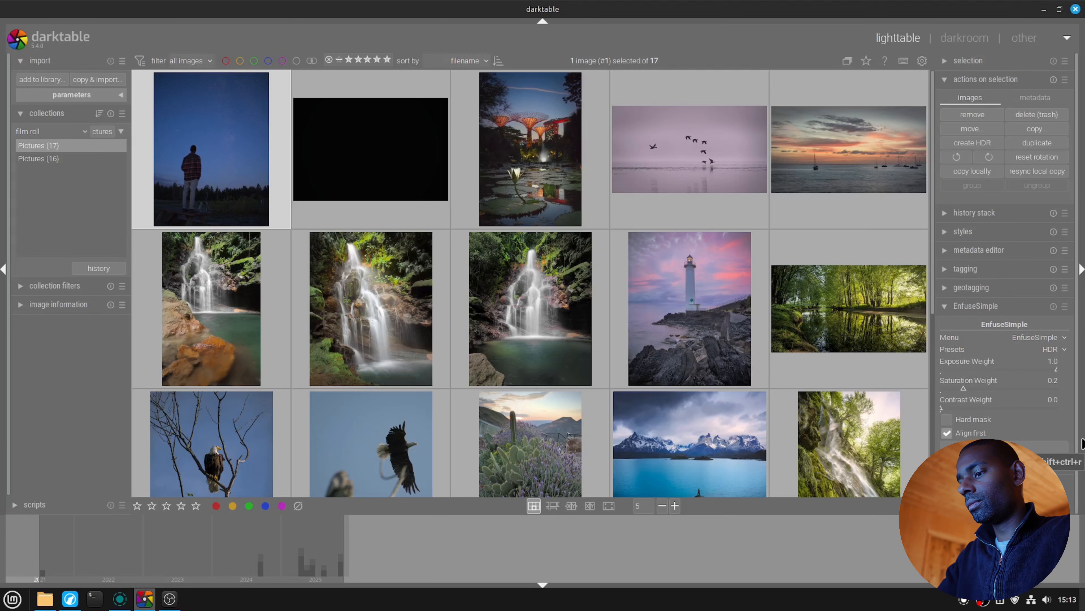
Step: Open the text editor, enter "éà" in a blank document and close it without saving
left_click(12, 599)
type("text")
key("Return")
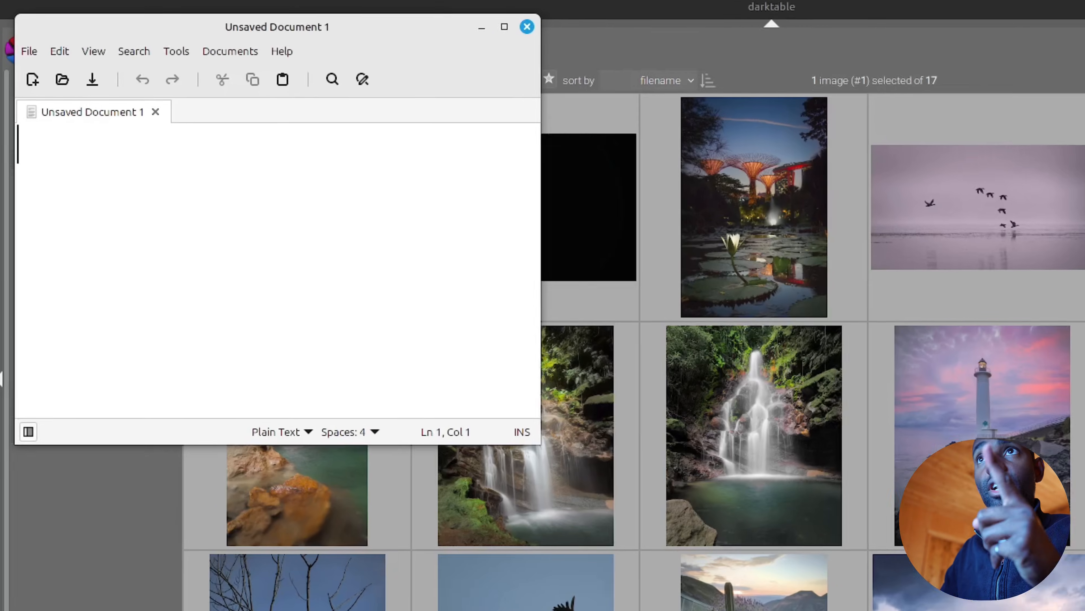
type("é")
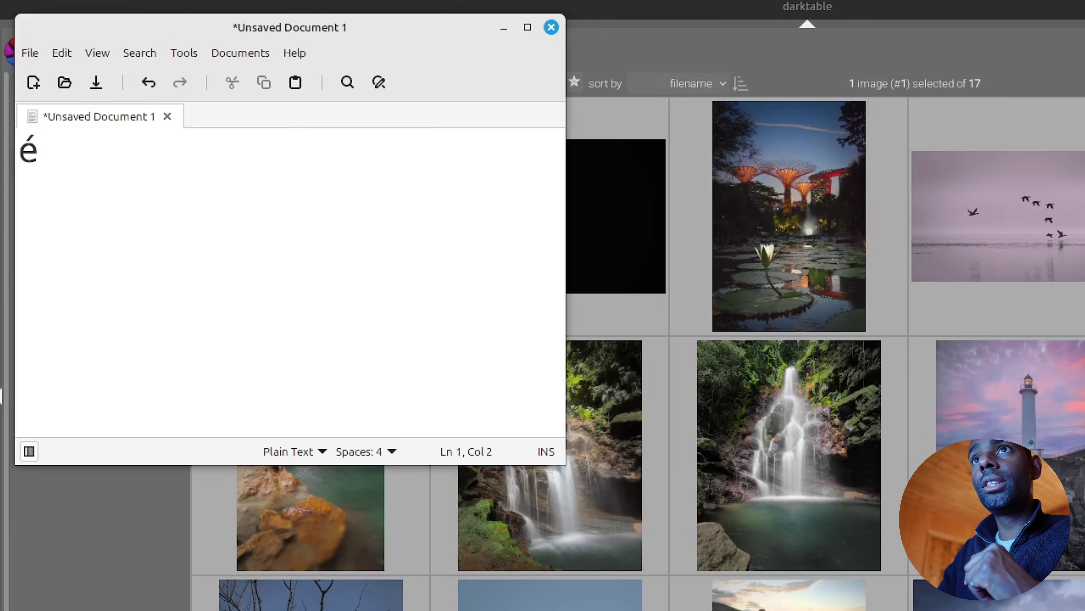
type("à")
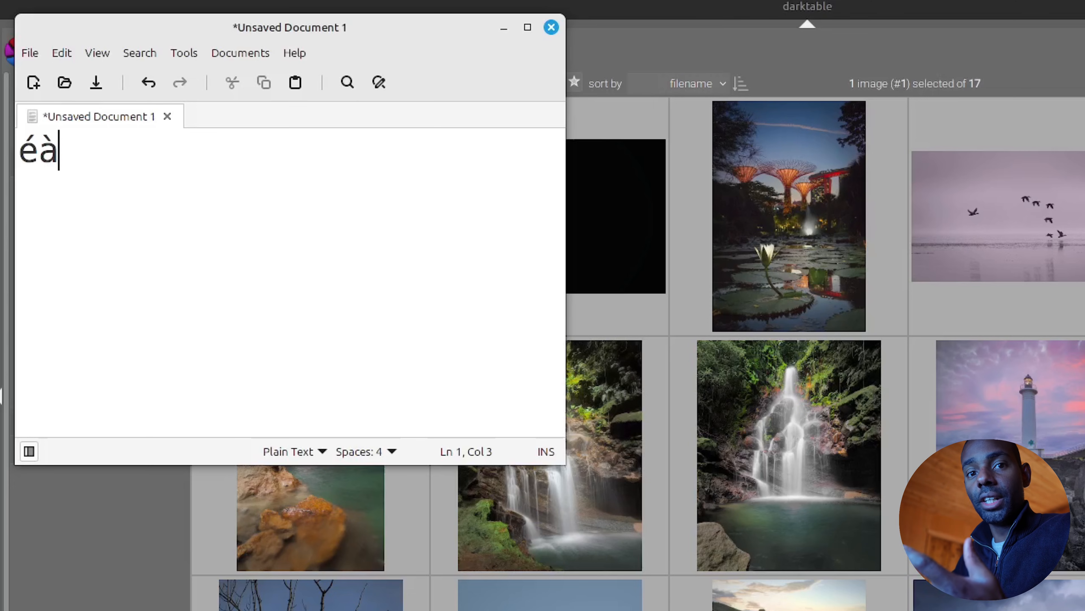
left_click(551, 28)
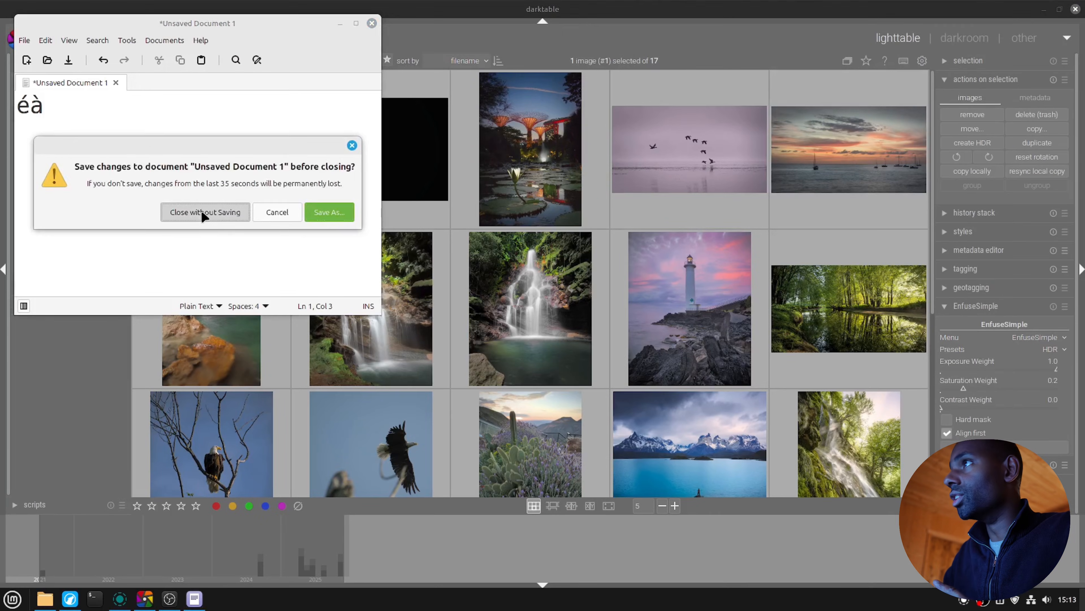
left_click(271, 279)
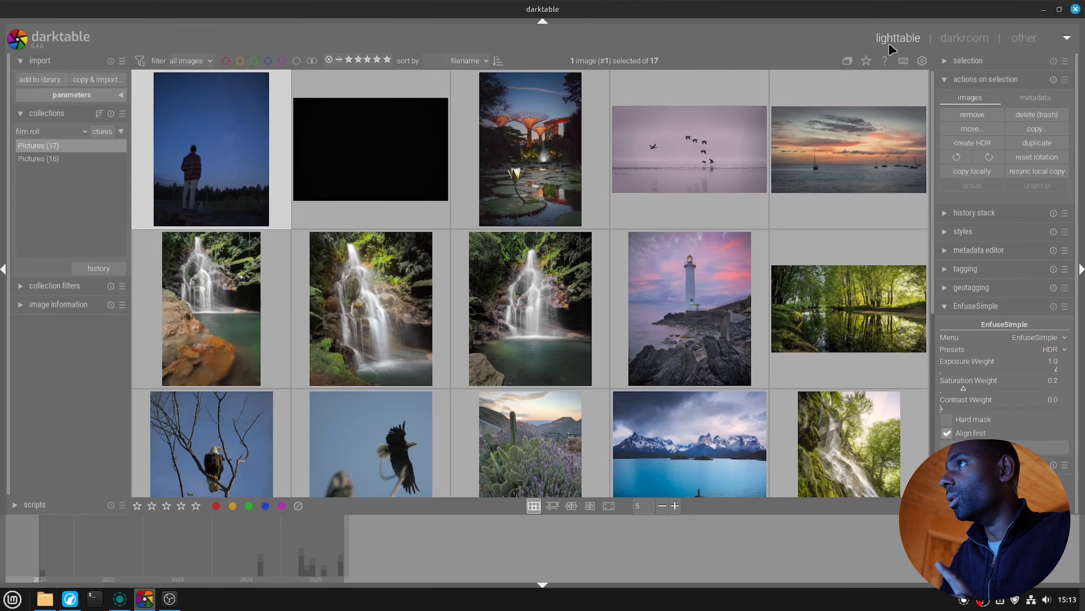
Step: Review the align image stack and Enfuse binary paths in the Lua options of darktable's preferences
left_click(921, 61)
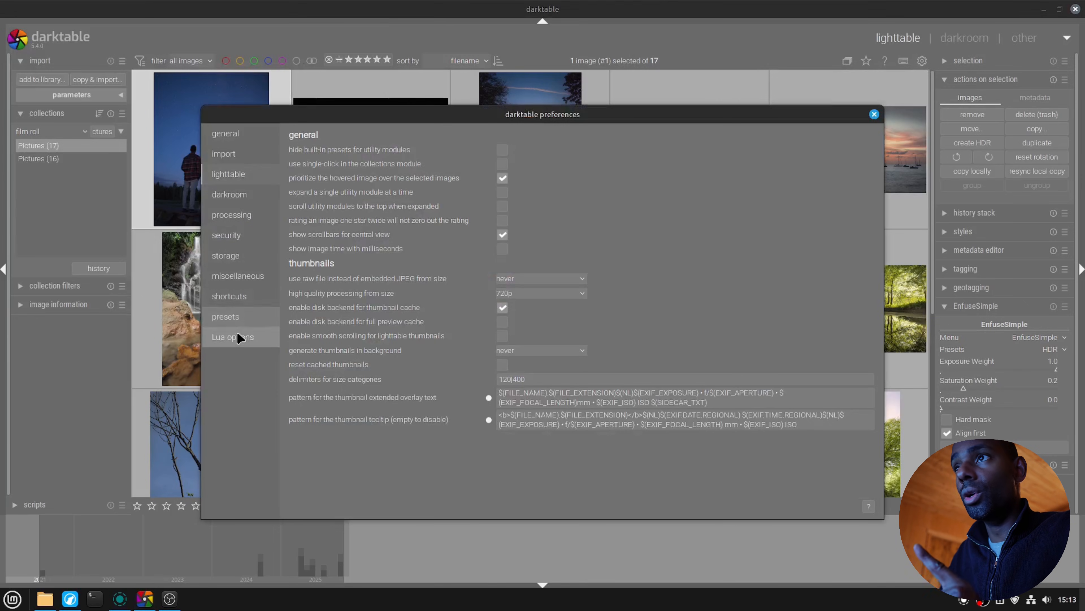
left_click(237, 337)
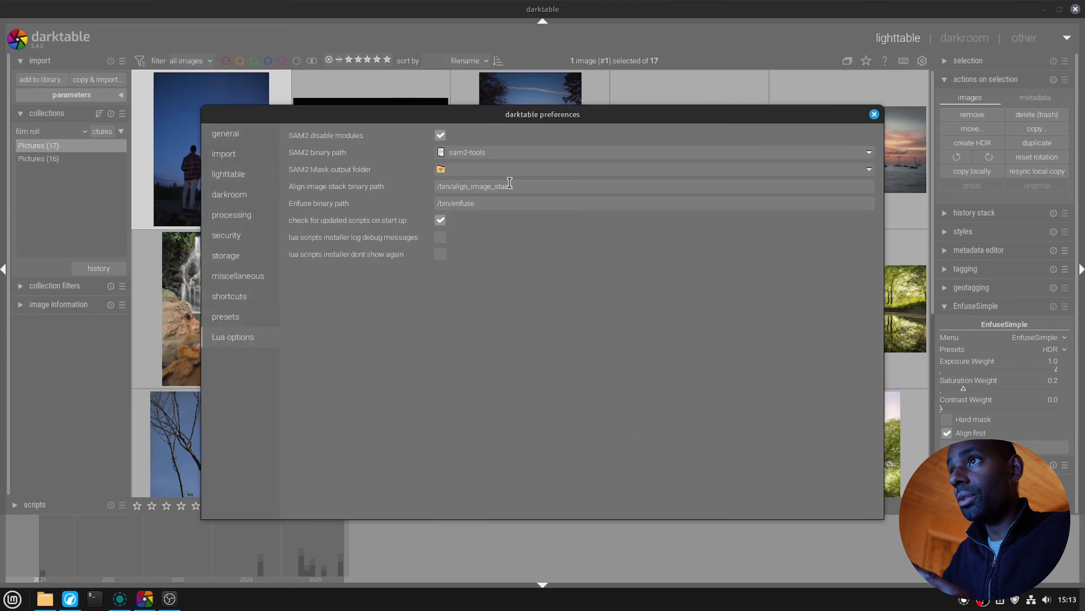
left_click_drag(515, 185, 417, 175)
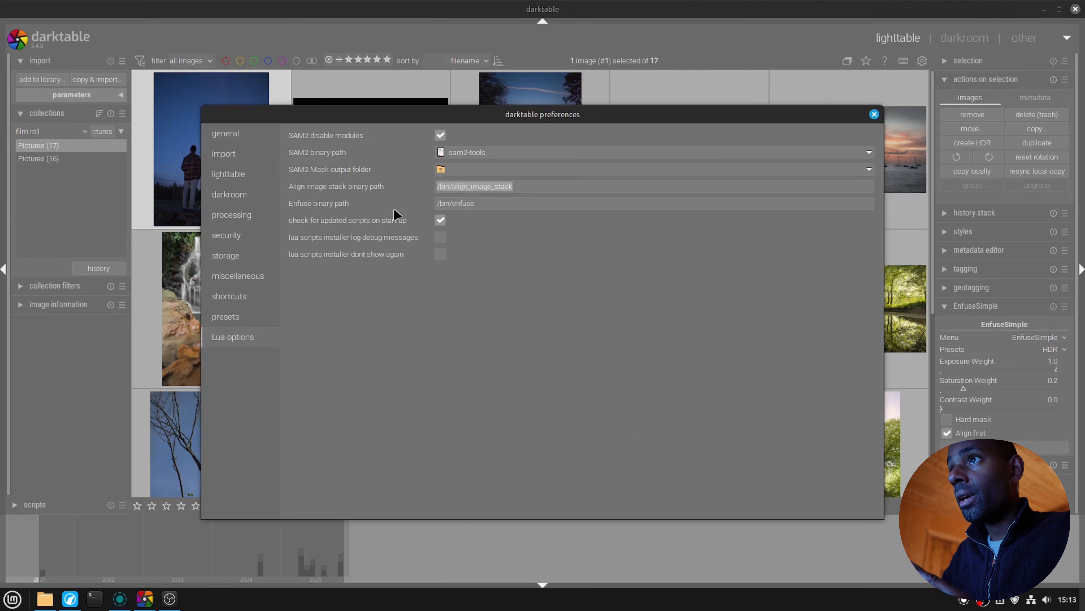
left_click(482, 205)
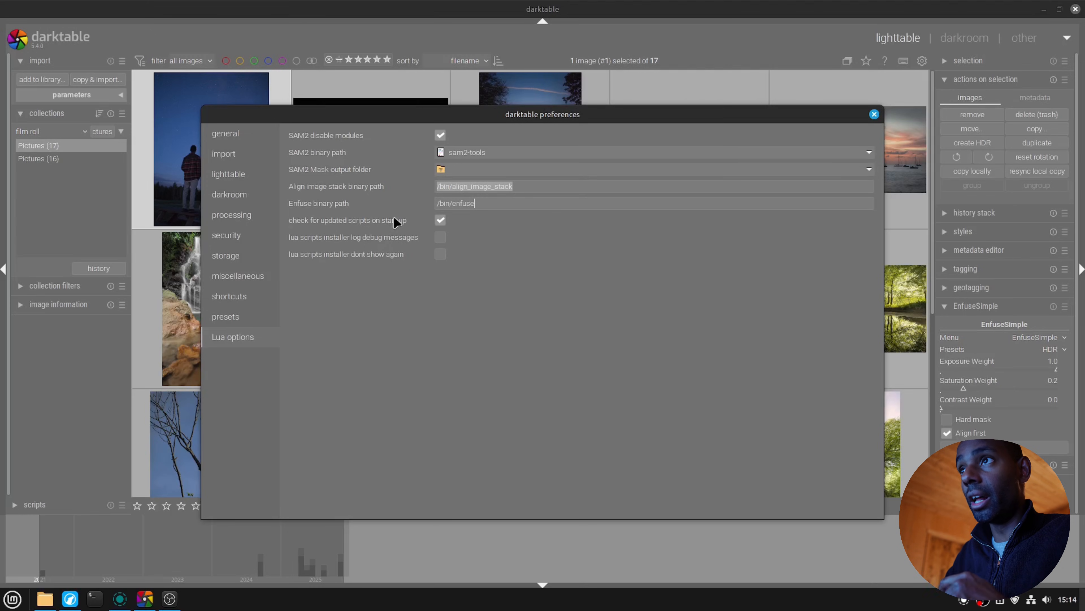
left_click_drag(506, 202, 334, 207)
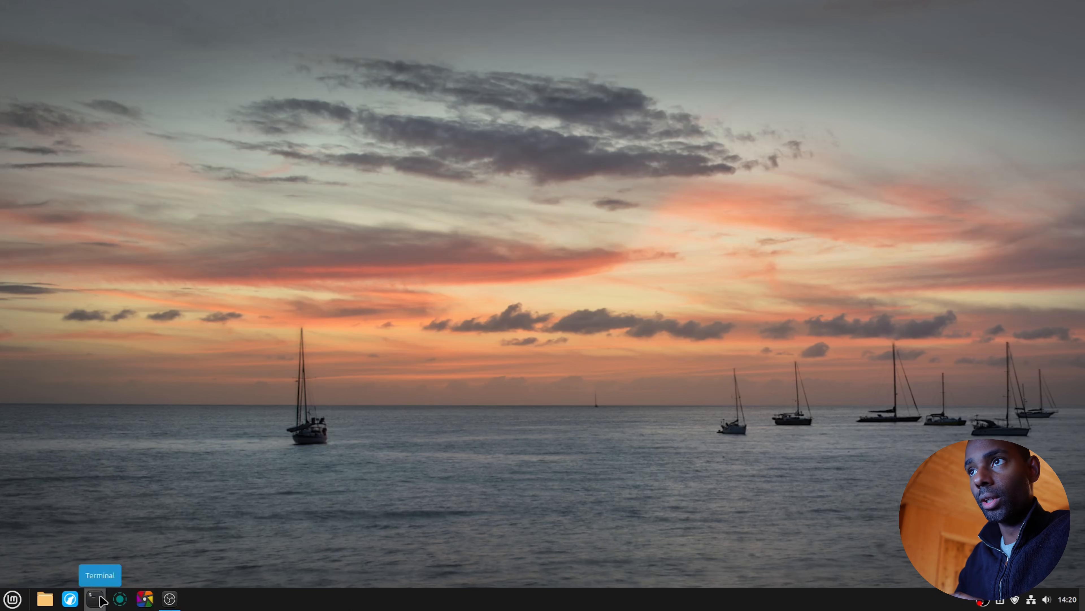
Step: Open the terminal and change to the .local/opt/sam2-tools/ directory
left_click(99, 598)
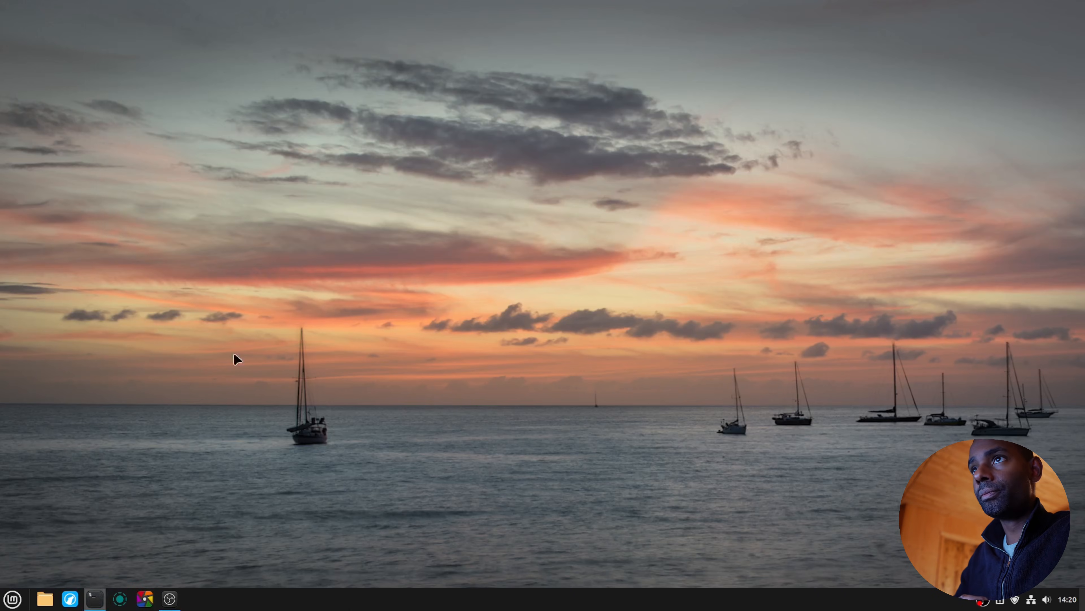
type("cd .local/")
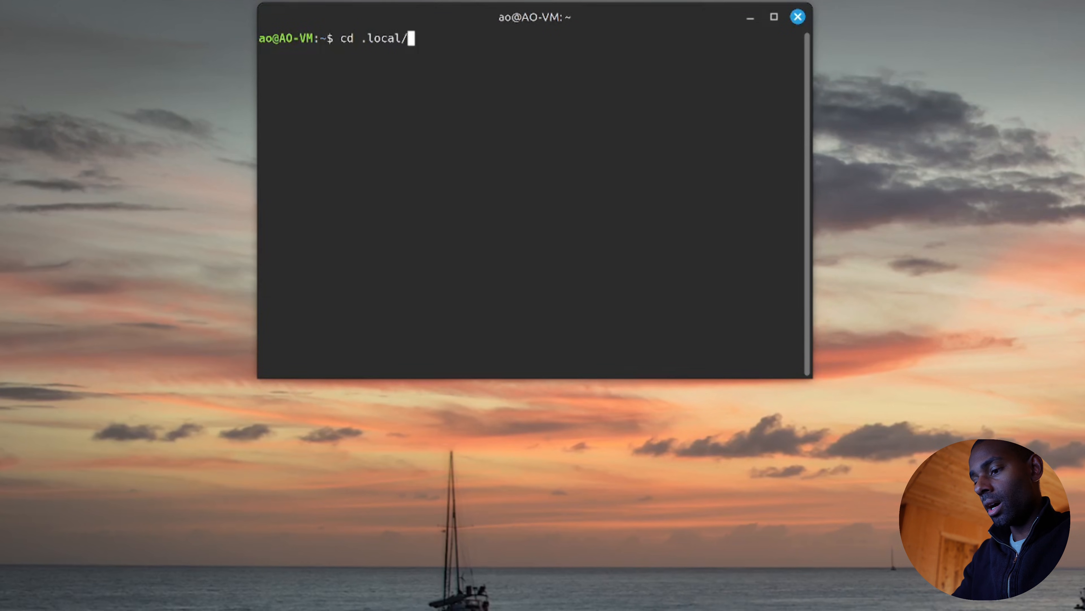
type("opt/")
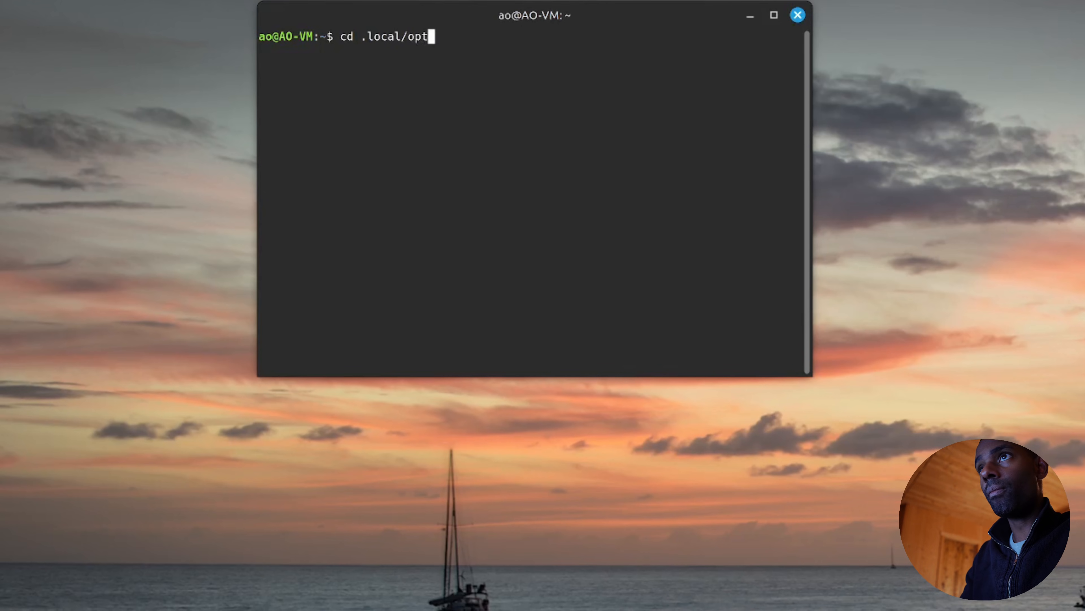
type("sam")
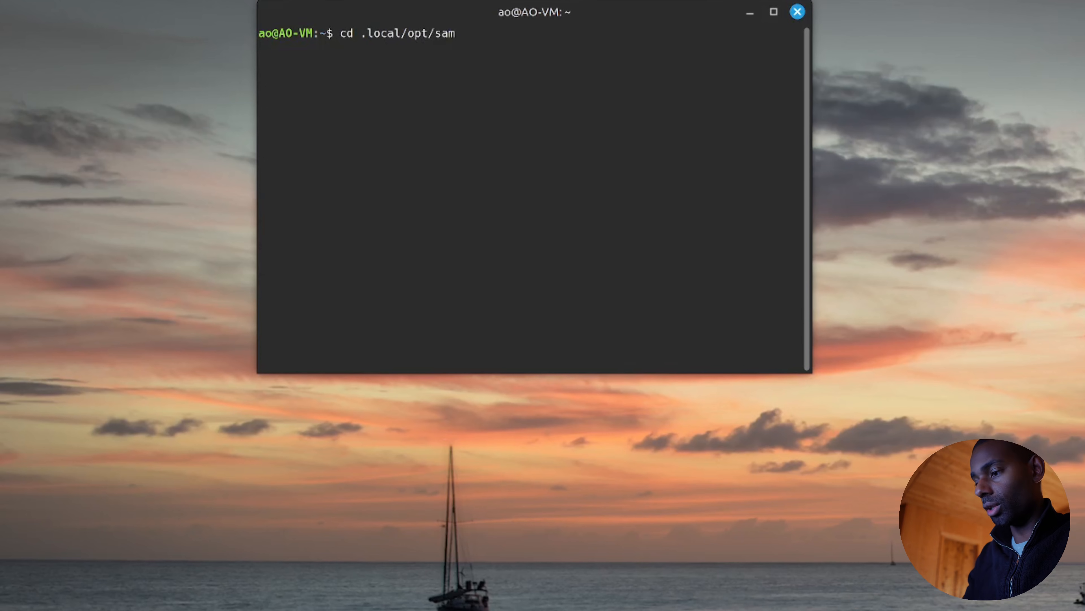
type("2-")
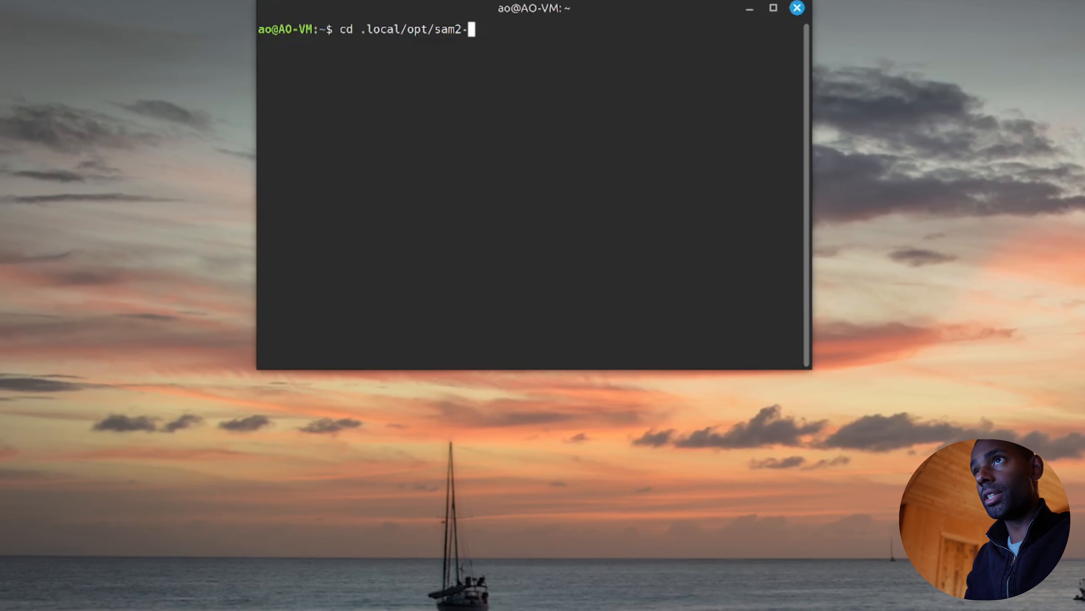
key("Tab")
key("Return")
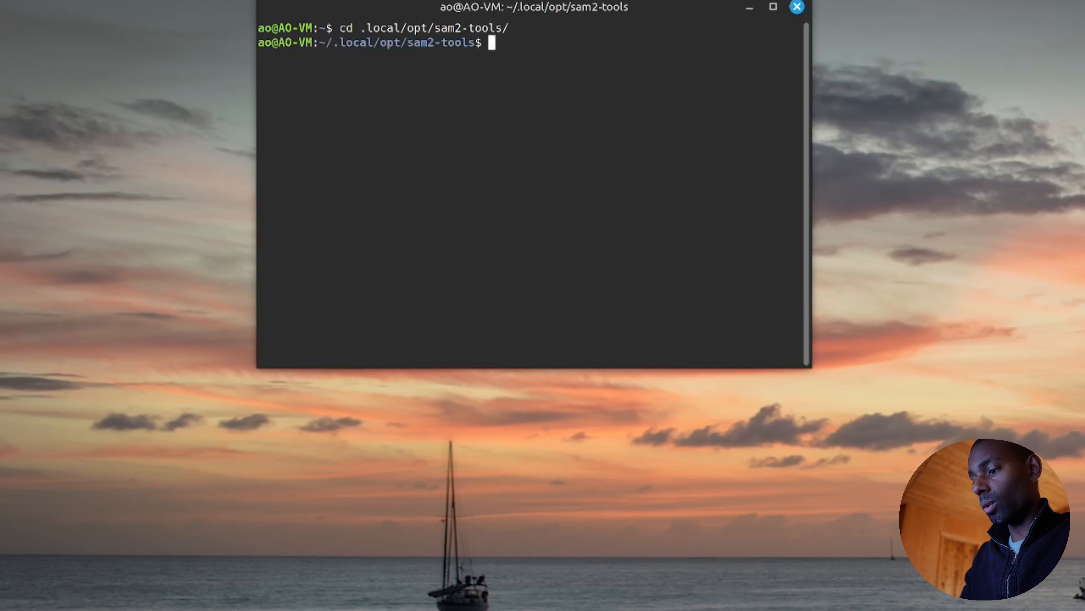
Step: List the contents of the sam2-tools folder and update the repository with git pull
type("ls")
key("Return")
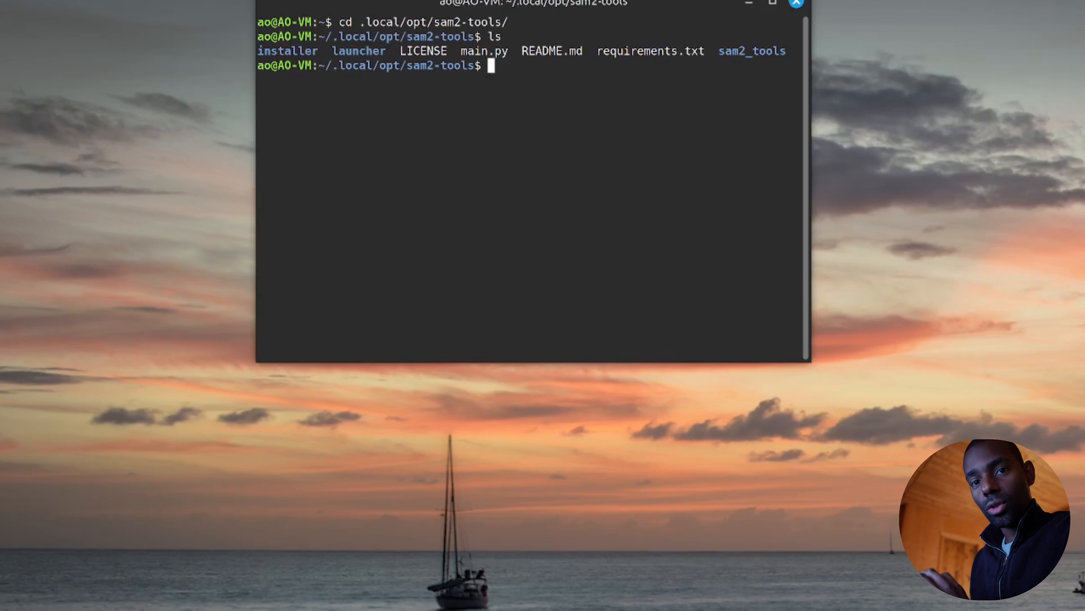
type("git pull")
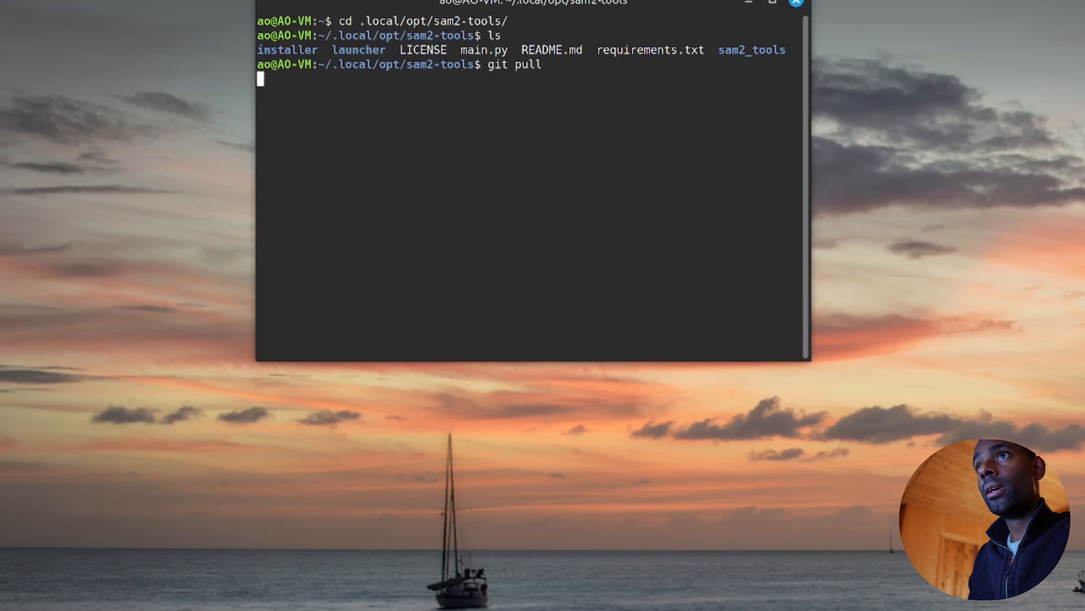
key("Return")
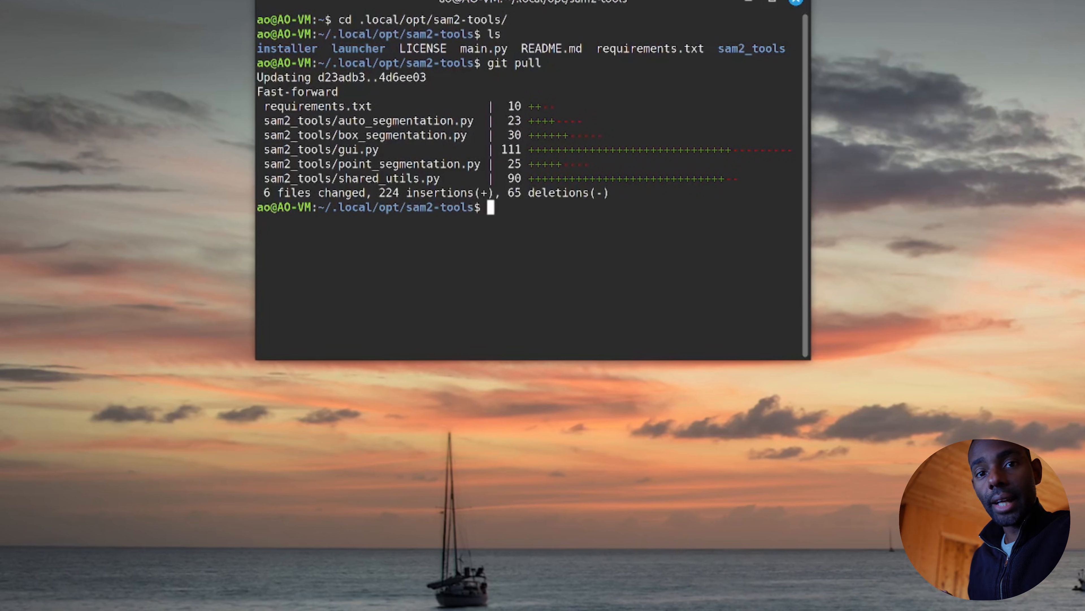
Step: Install the Python dependencies with uv pip install -r requirements.txt
type("uv ")
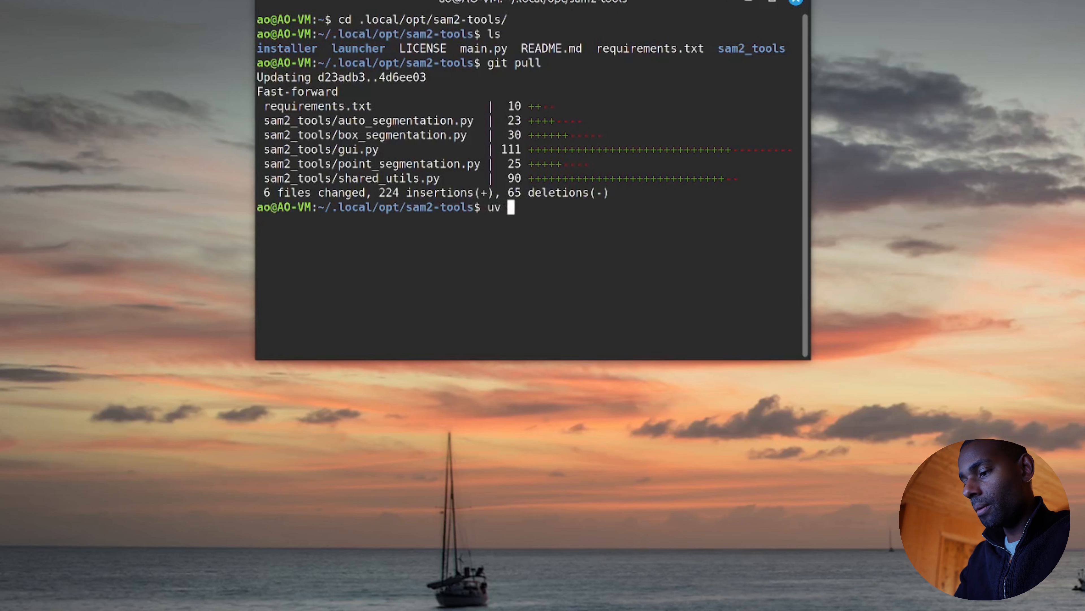
type("pip ")
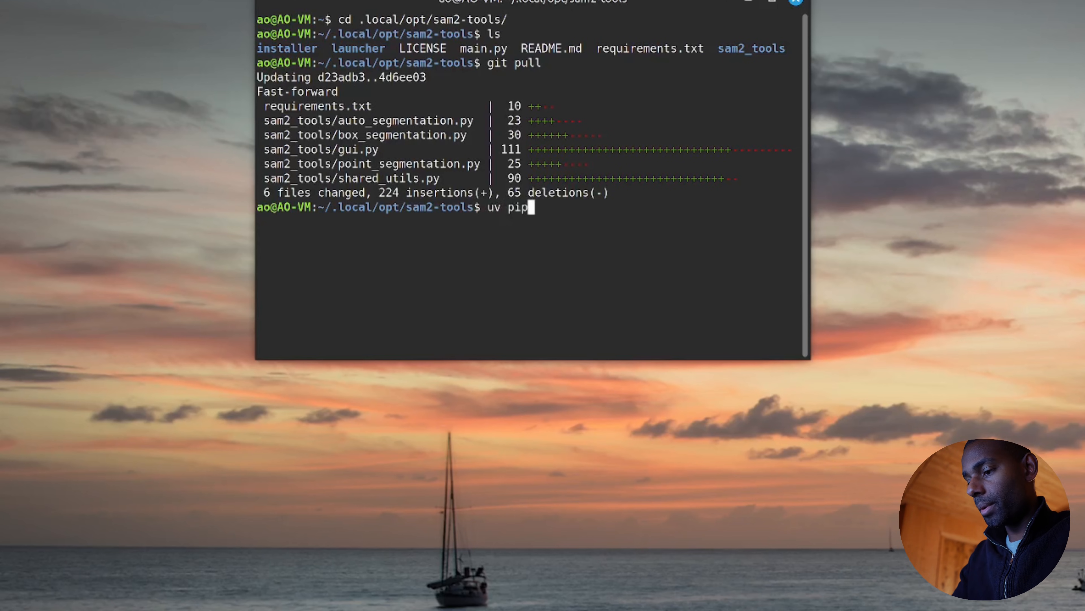
type("install")
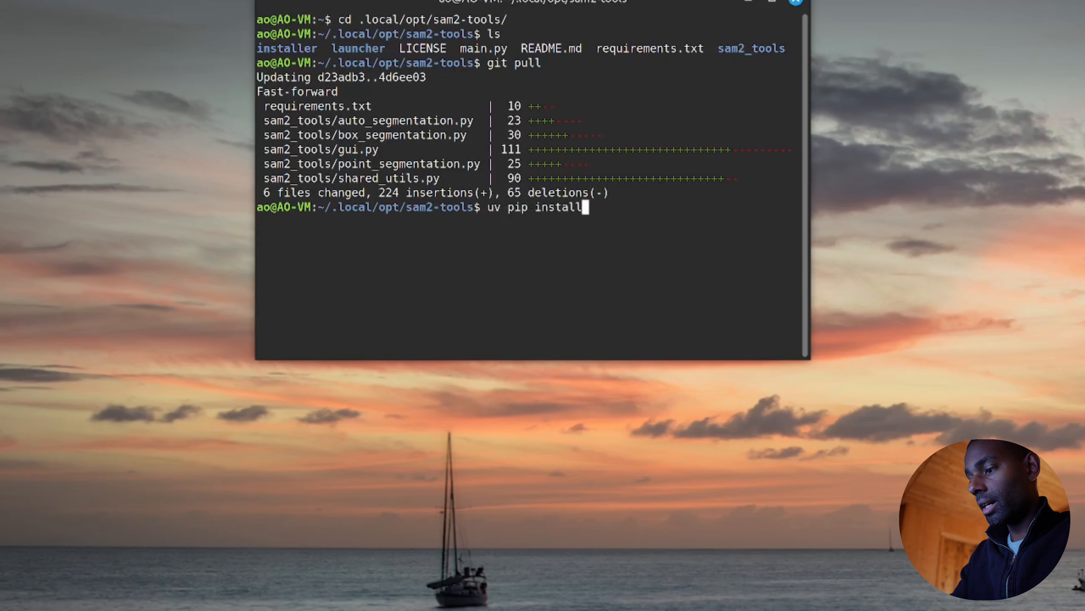
type(" -r re")
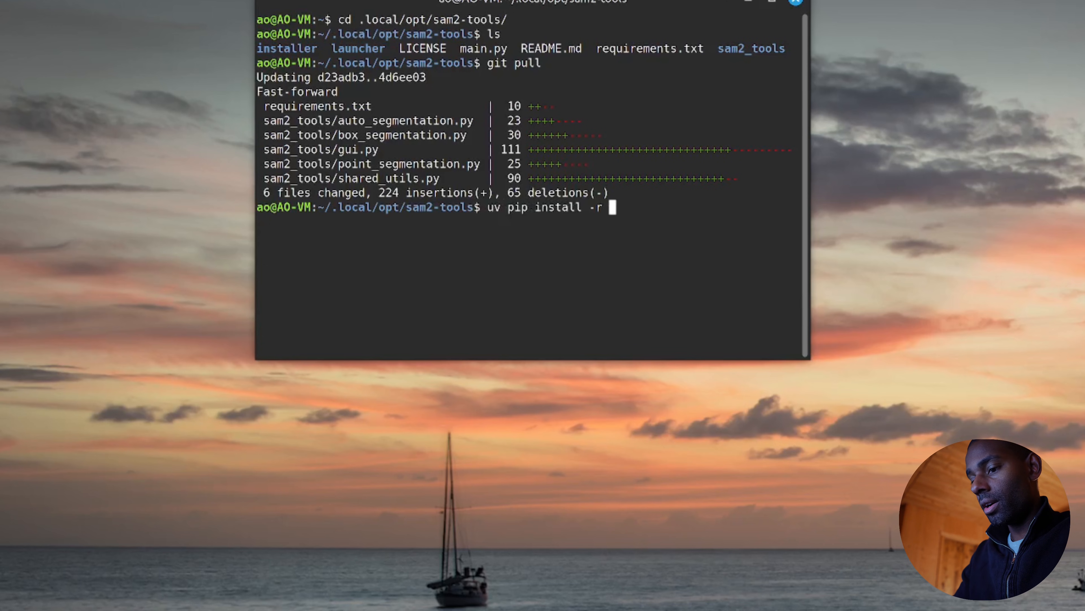
key("Tab")
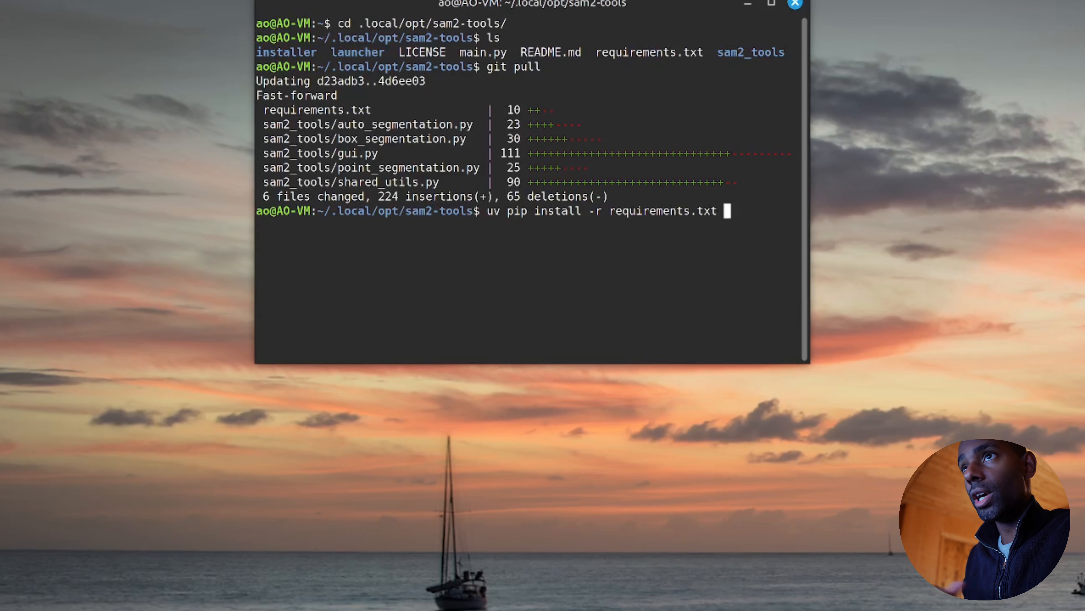
key("Return")
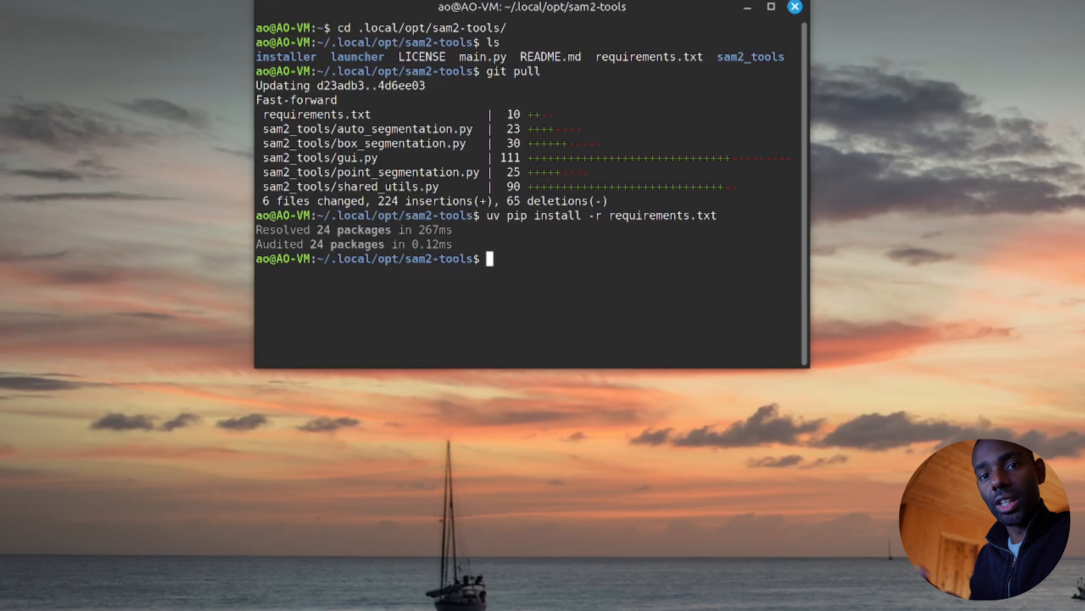
Step: Launch the segmentation tool with the sam2-tools command, correcting the mistyped command name
type("sam2")
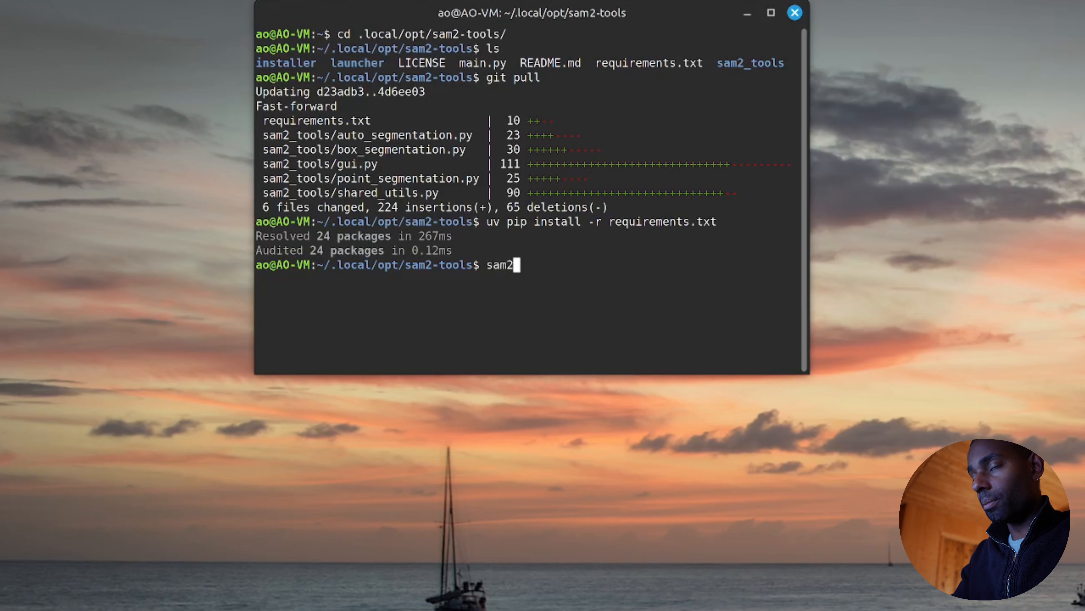
type("-too")
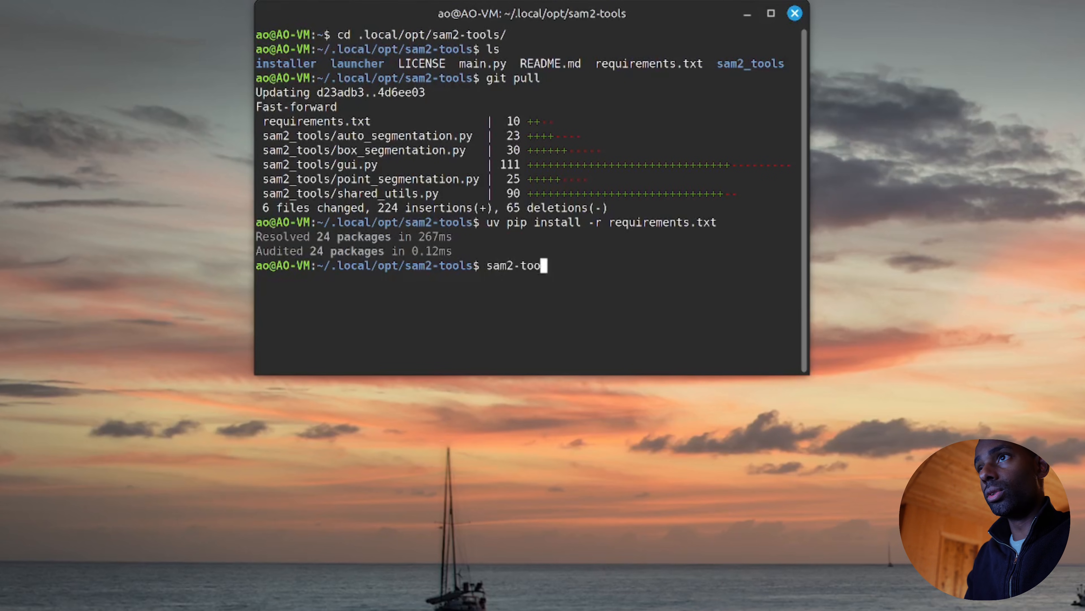
key("Return")
key("Up")
type("s")
key("Return")
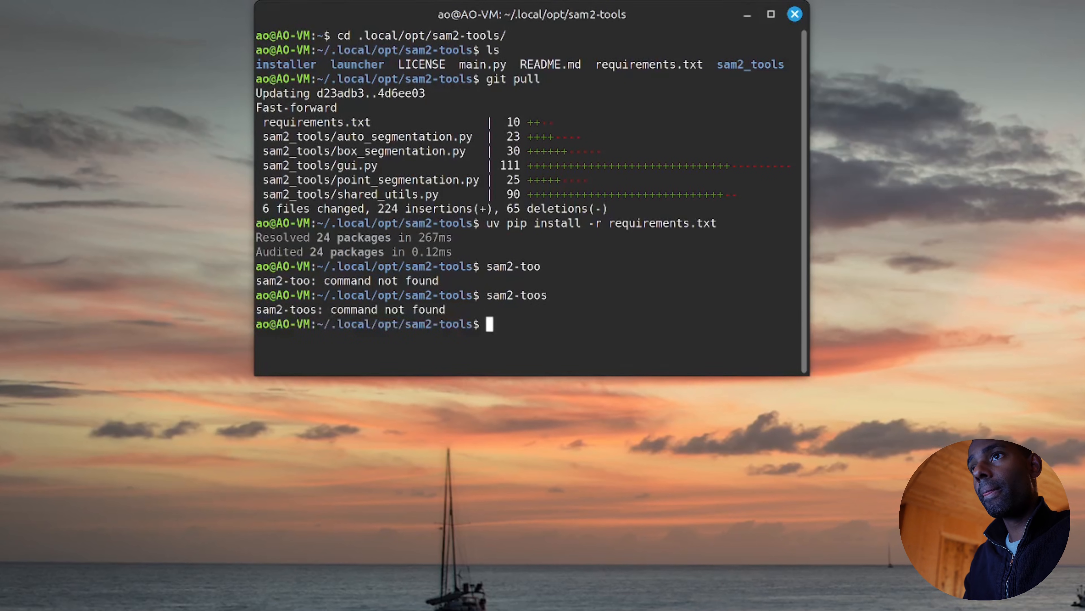
key("Up")
key("BackSpace")
type("ls")
key("Return")
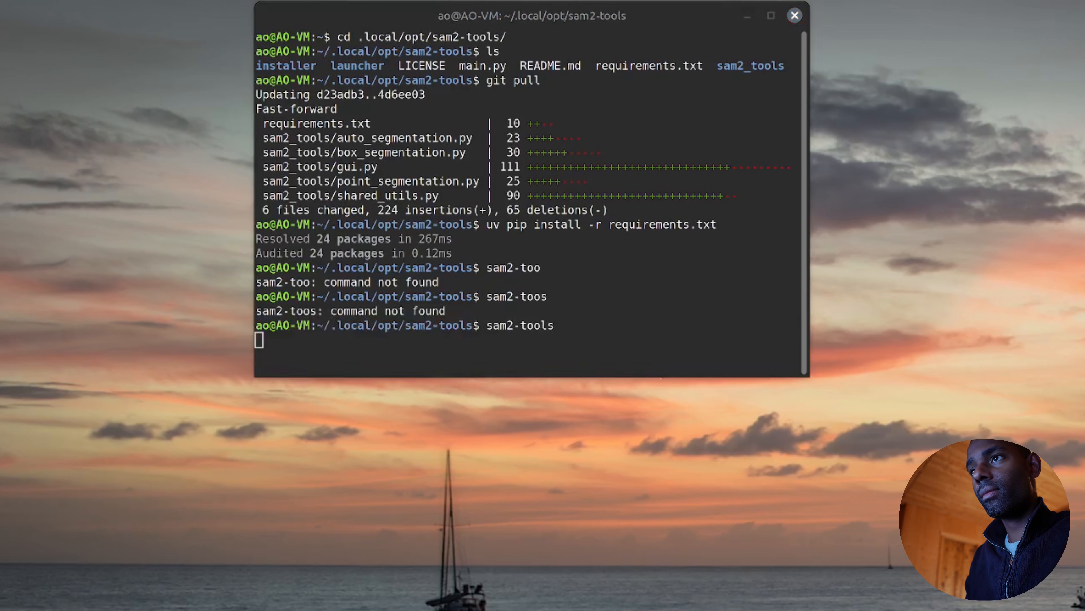
Step: Check the mode options in the SAM2 Segmentation Tool, choose Points, and close the tool without running it
left_click_drag(522, 403, 564, 422)
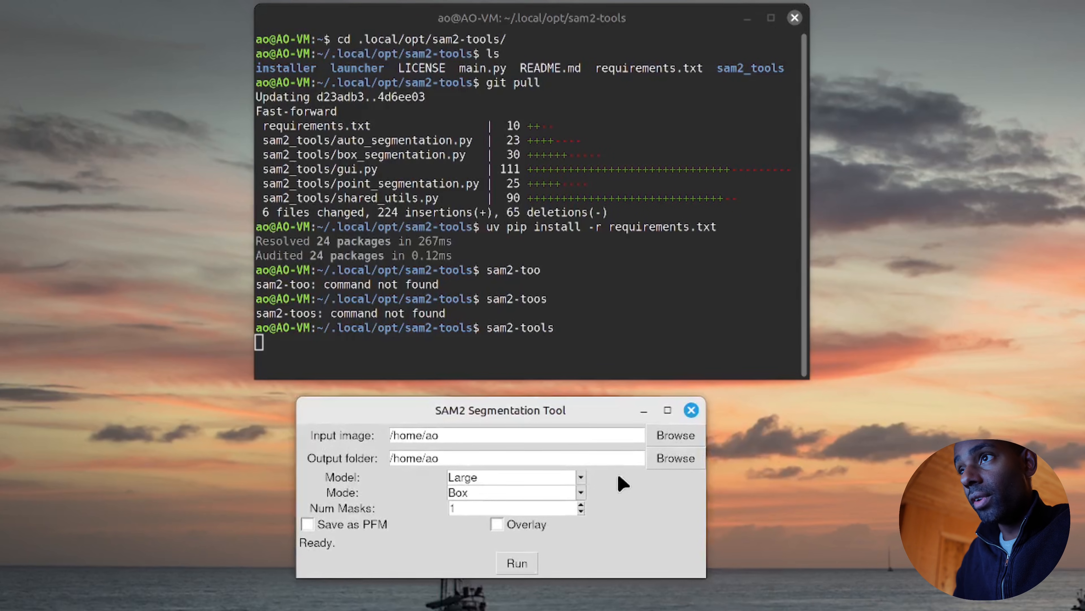
left_click(581, 493)
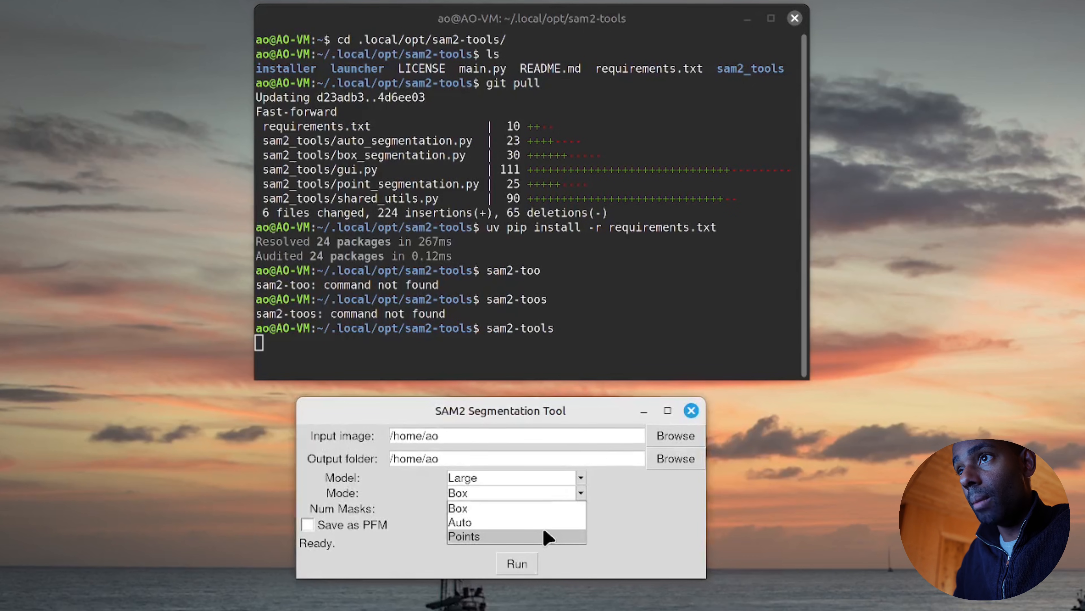
left_click(543, 535)
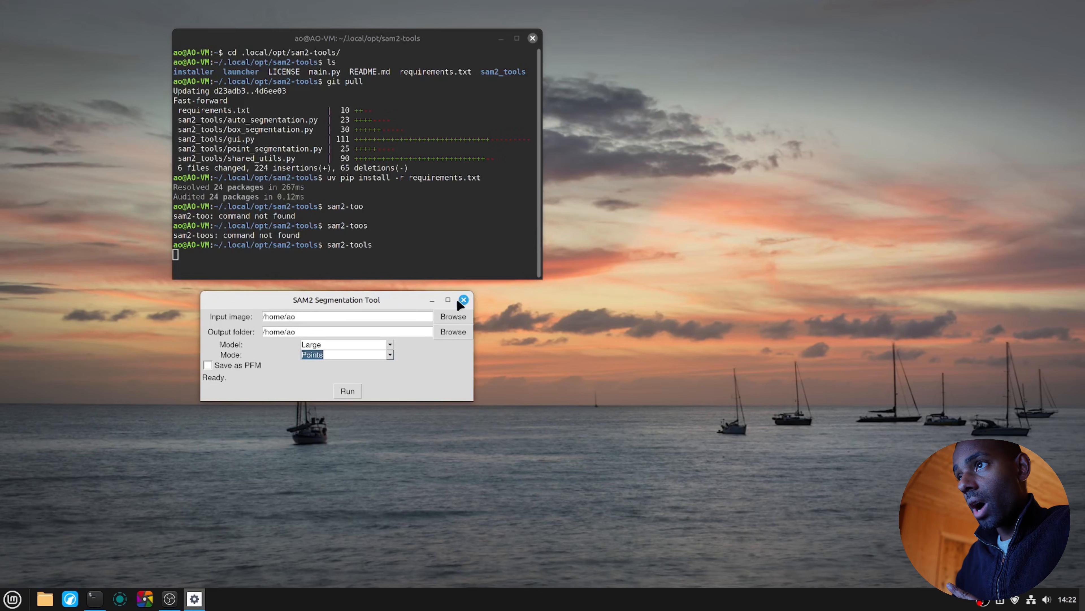
left_click(463, 299)
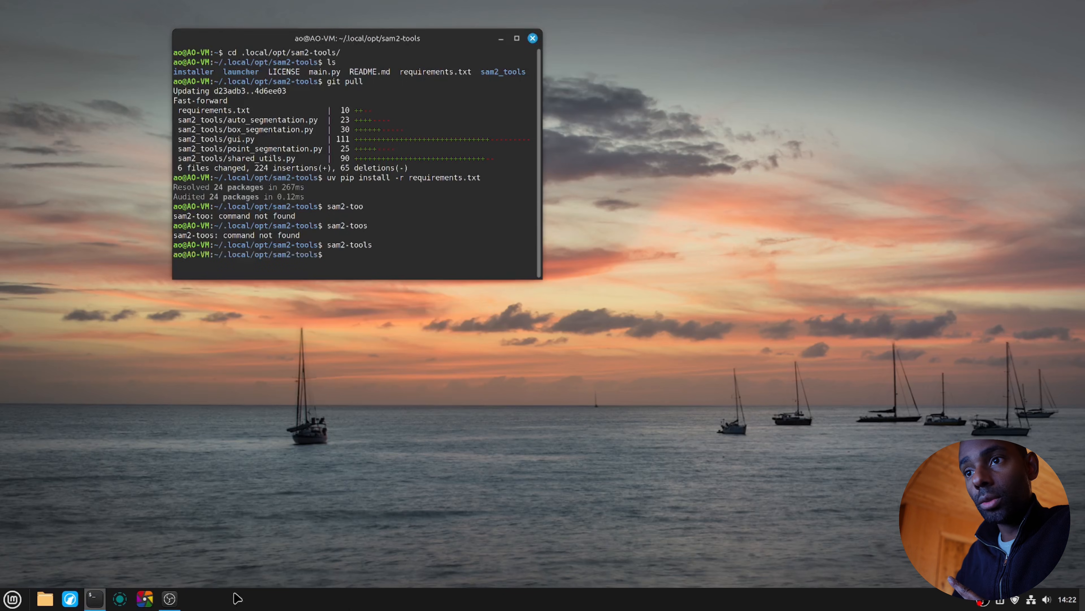
Step: Start darktable and delete its database lock files to get past the locked database
left_click(147, 600)
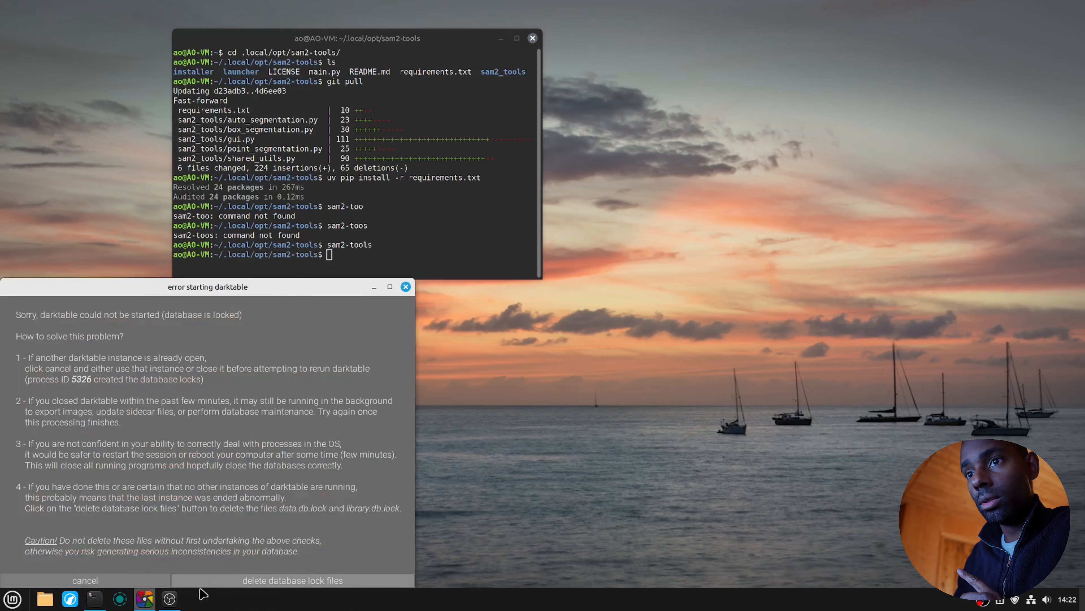
left_click(252, 581)
left_click(256, 580)
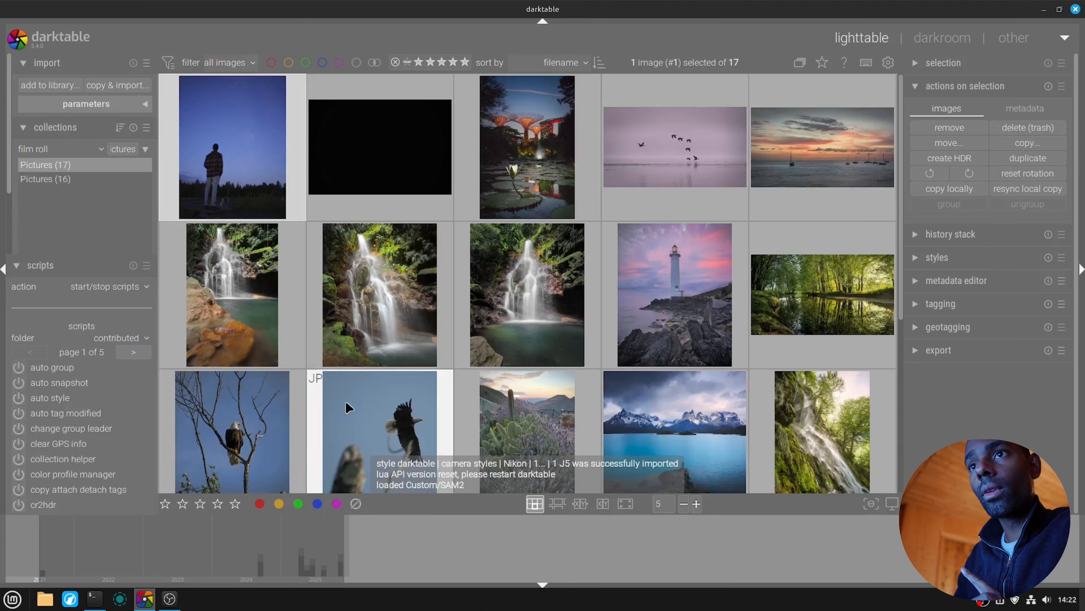
Step: Set the scripts action to install/update scripts and choose Custom as the scripts to update
left_click(134, 283)
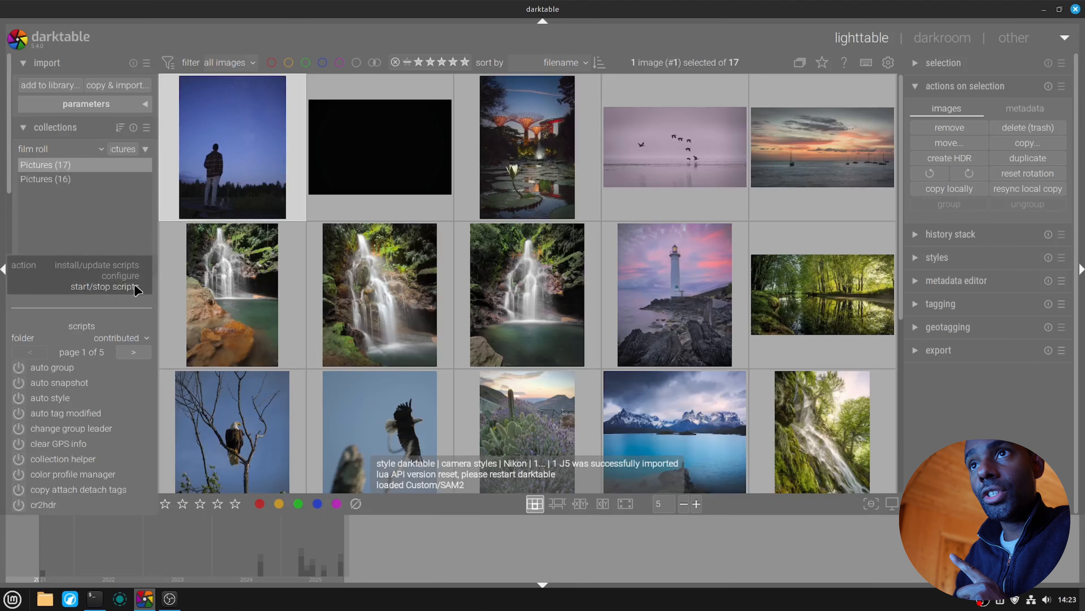
left_click(124, 265)
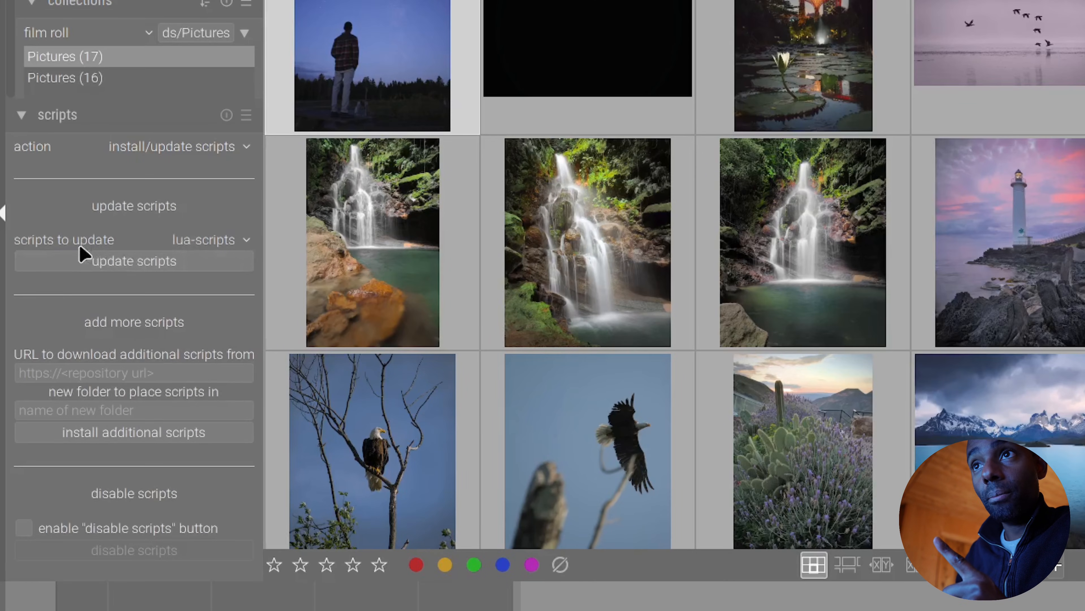
left_click(173, 265)
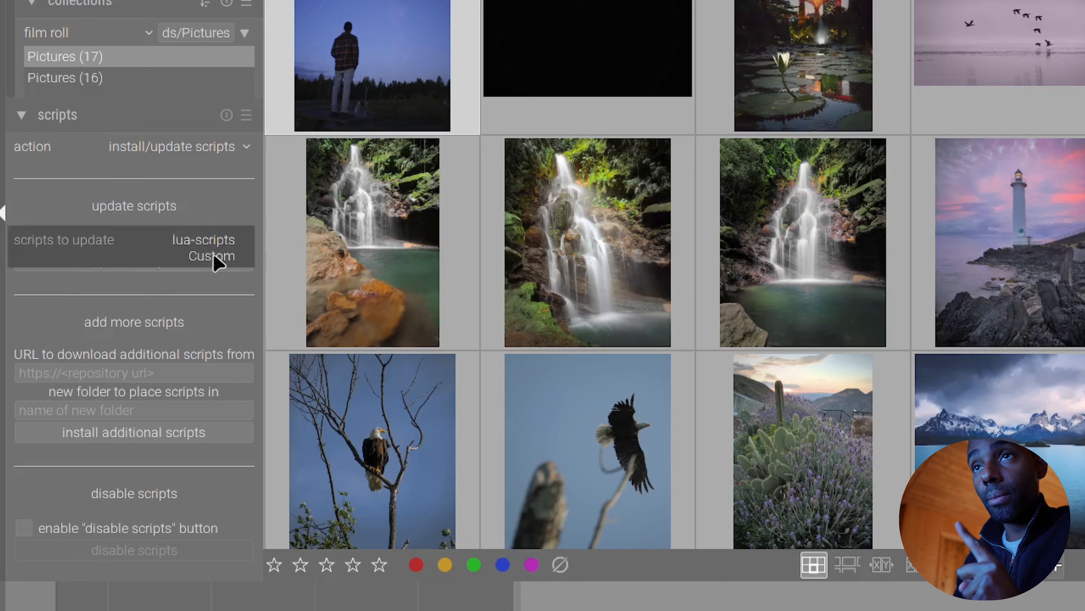
left_click(212, 255)
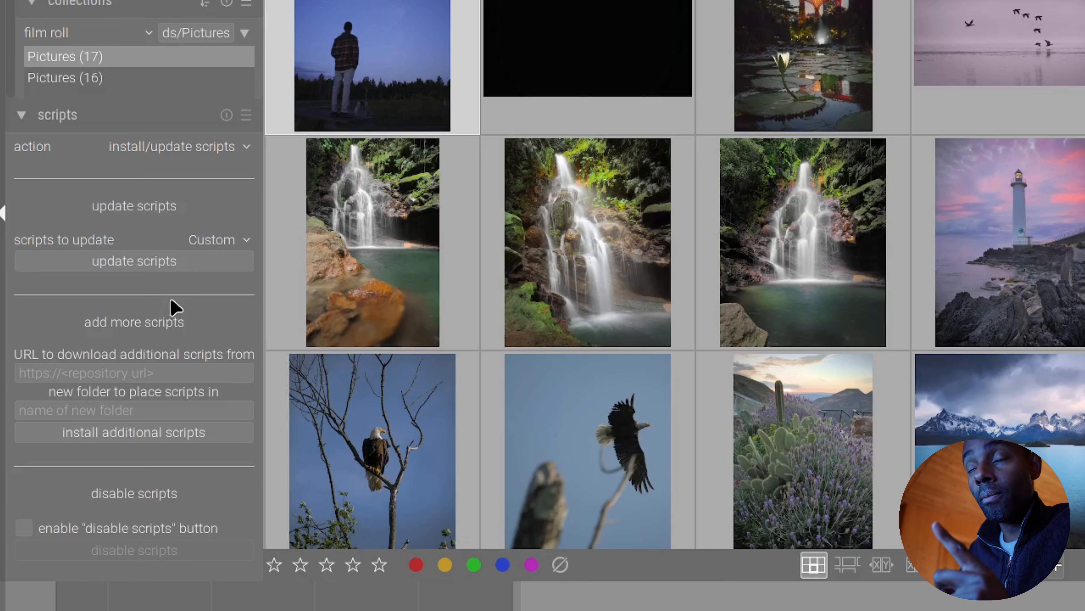
Step: Change the scripts to update to lua-scripts and reopen the list of script folders
left_click(221, 239)
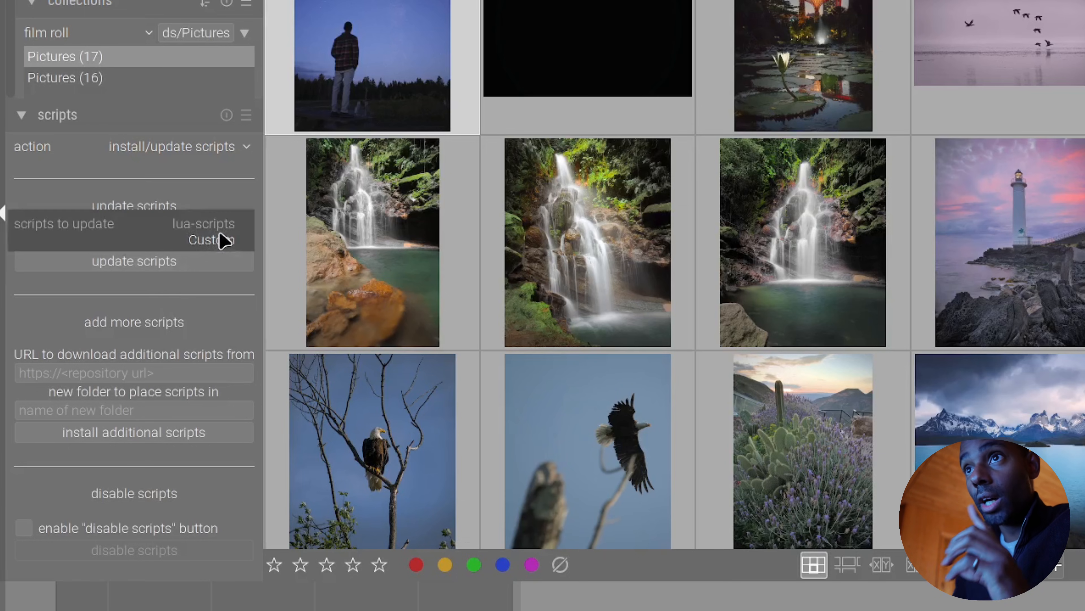
left_click(220, 230)
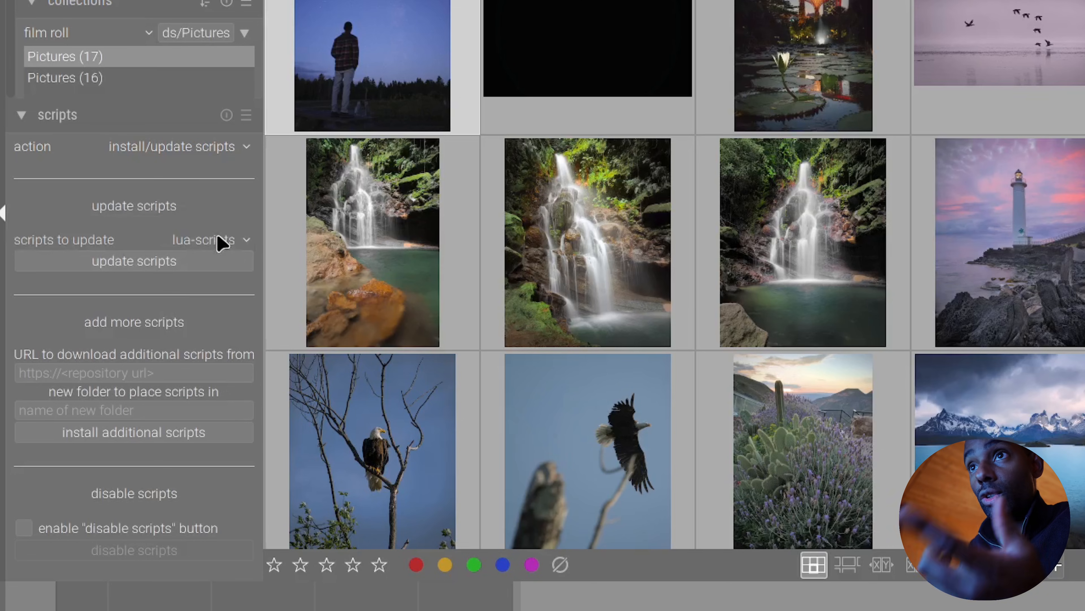
left_click(222, 245)
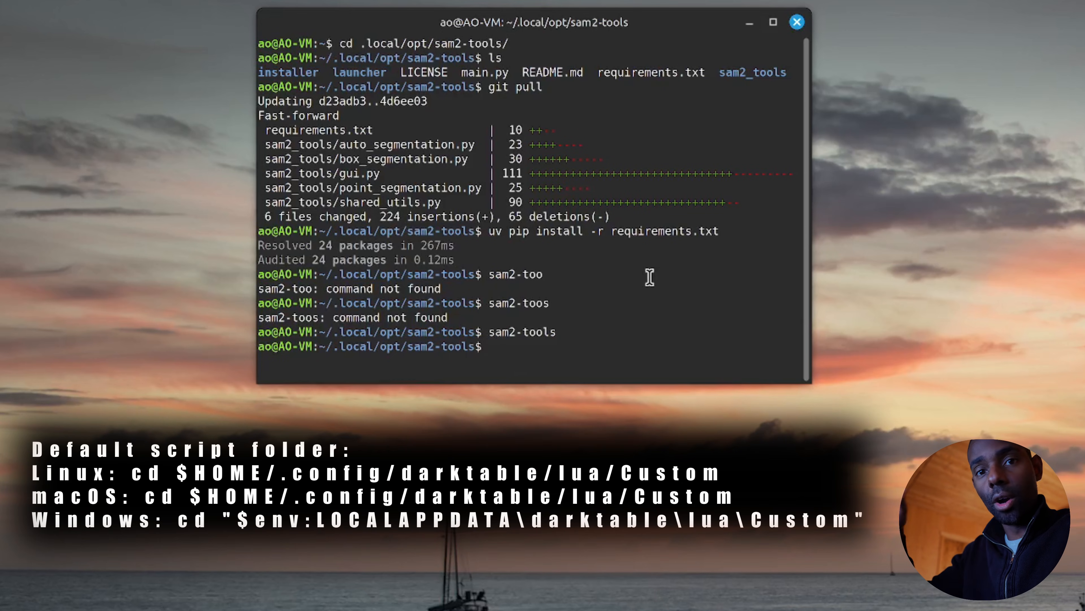
Step: Change the terminal's directory to $HOME/.config/darktable/lua/Custom/ and list the files in it
type("cd ")
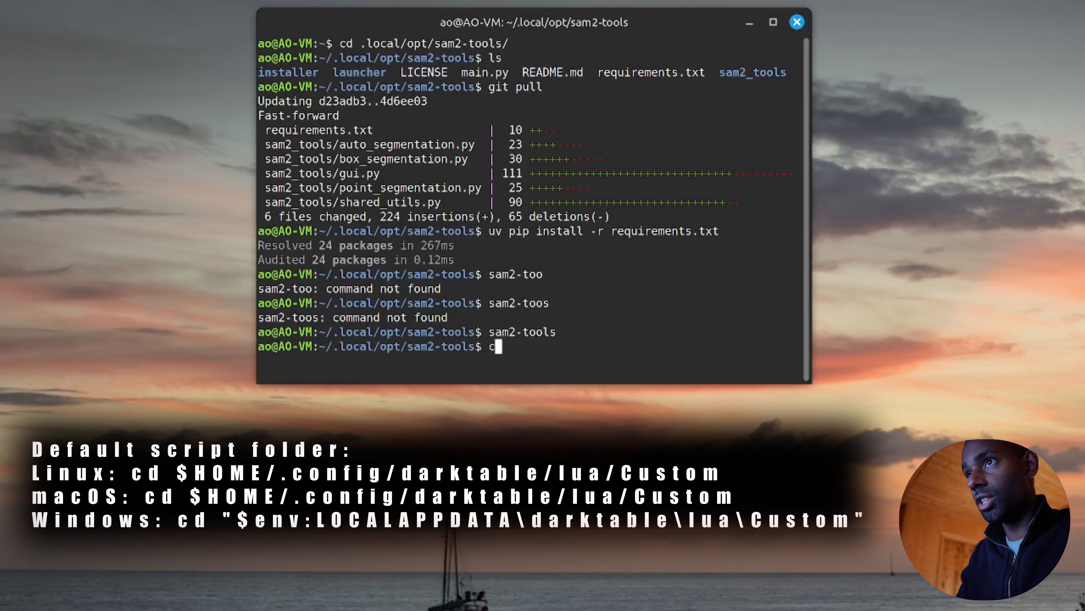
type("~/")
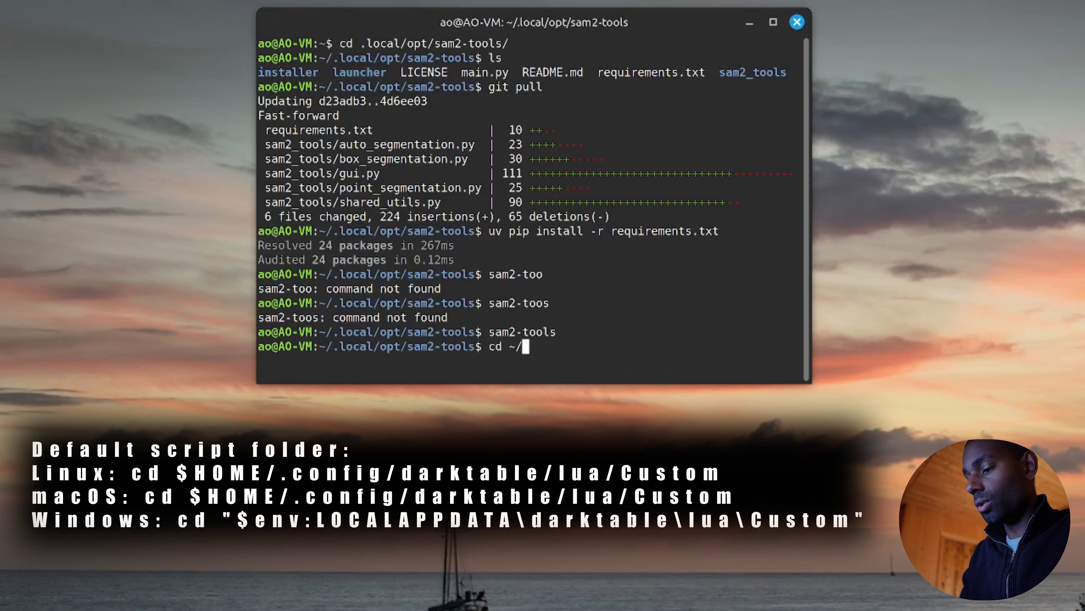
key("BackSpace")
key("BackSpace")
type("$HOME/.config/darktable/lua/")
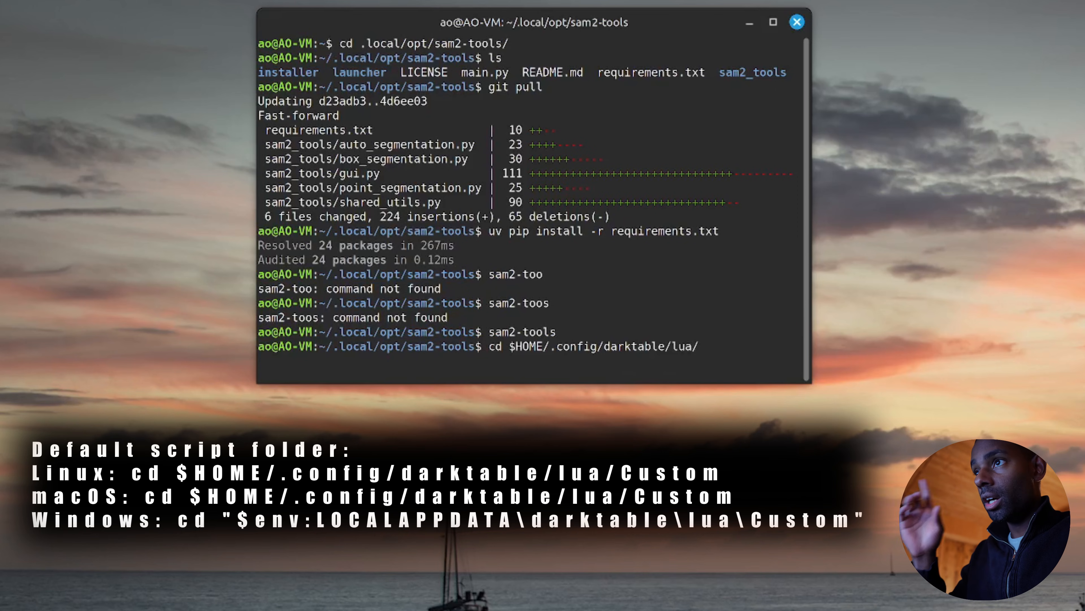
type("Custom/")
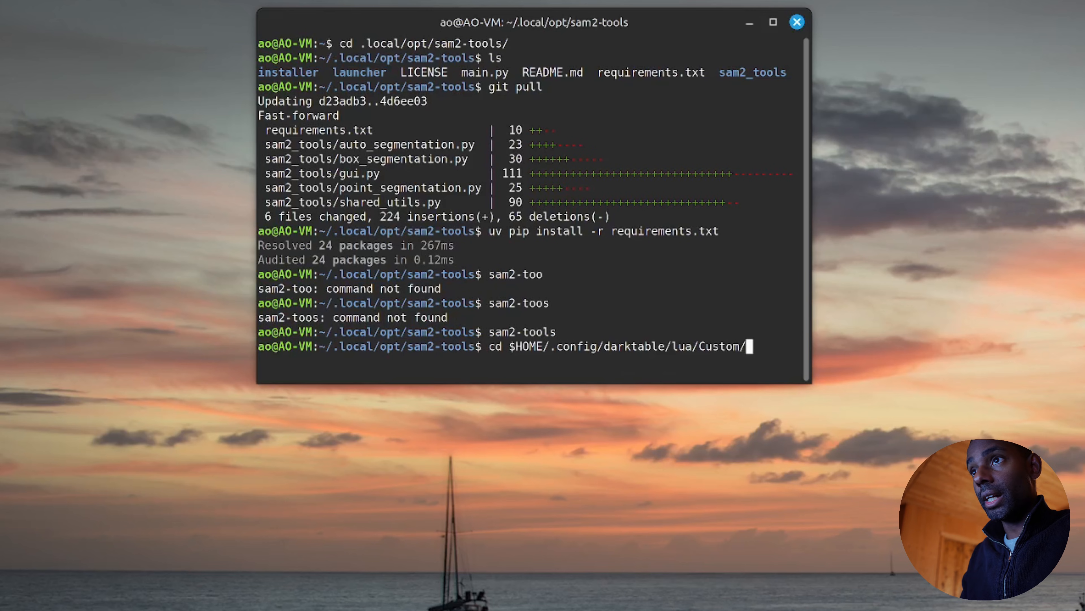
key("Return")
type("ls")
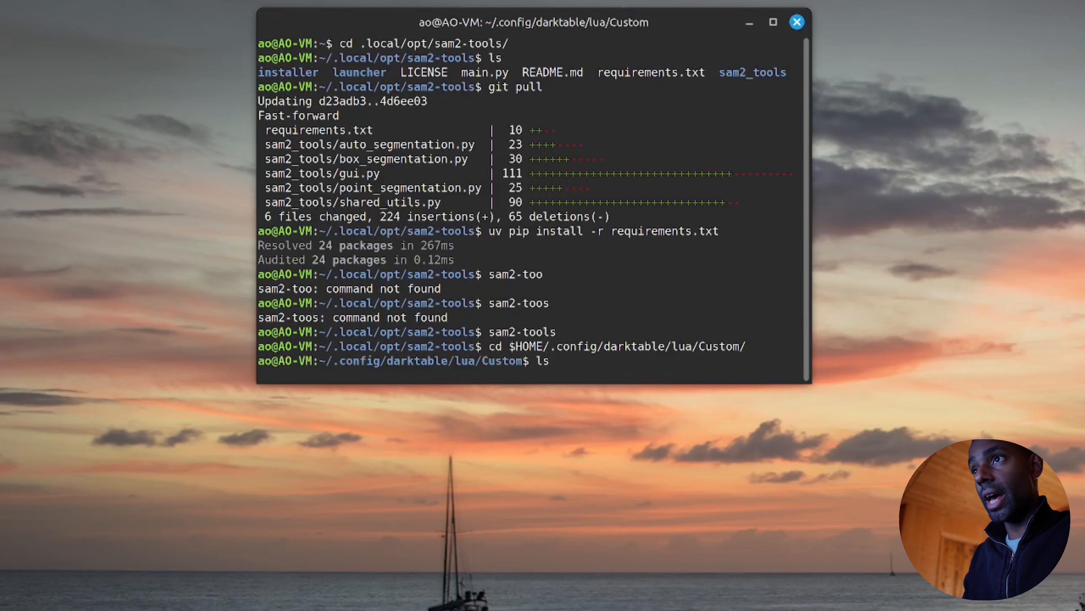
key("Return")
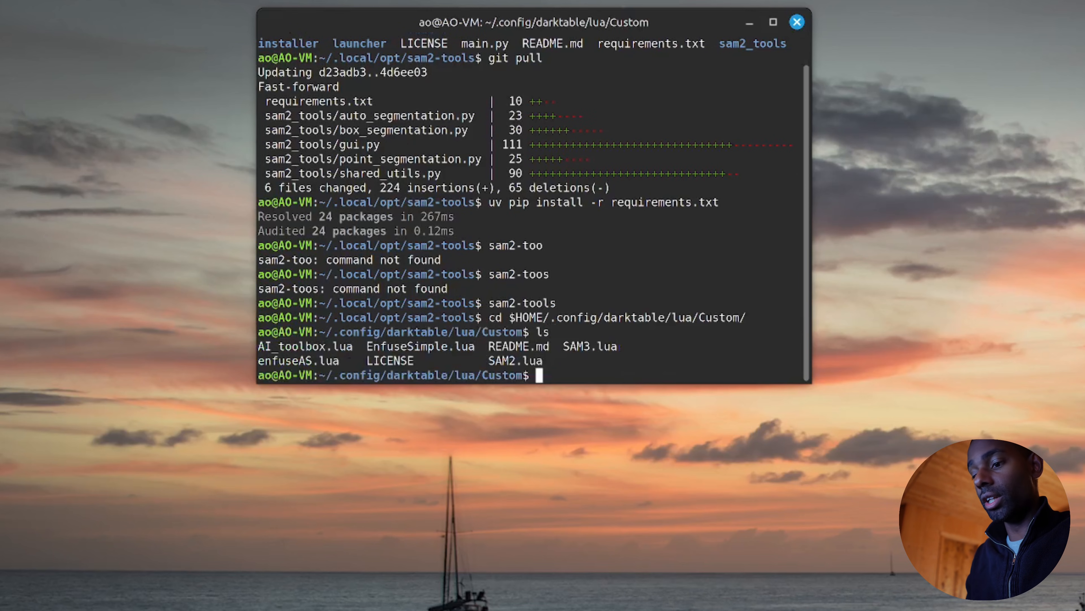
Step: Clear the terminal and update the Custom scripts repository with git pull
type("clear")
key("Return")
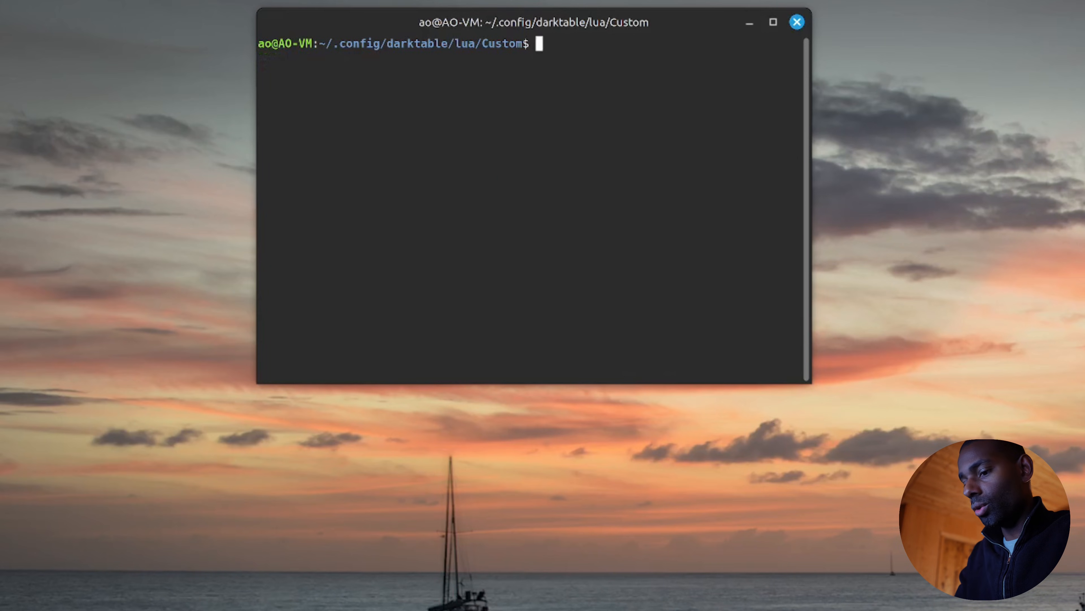
type("git pull")
key("Return")
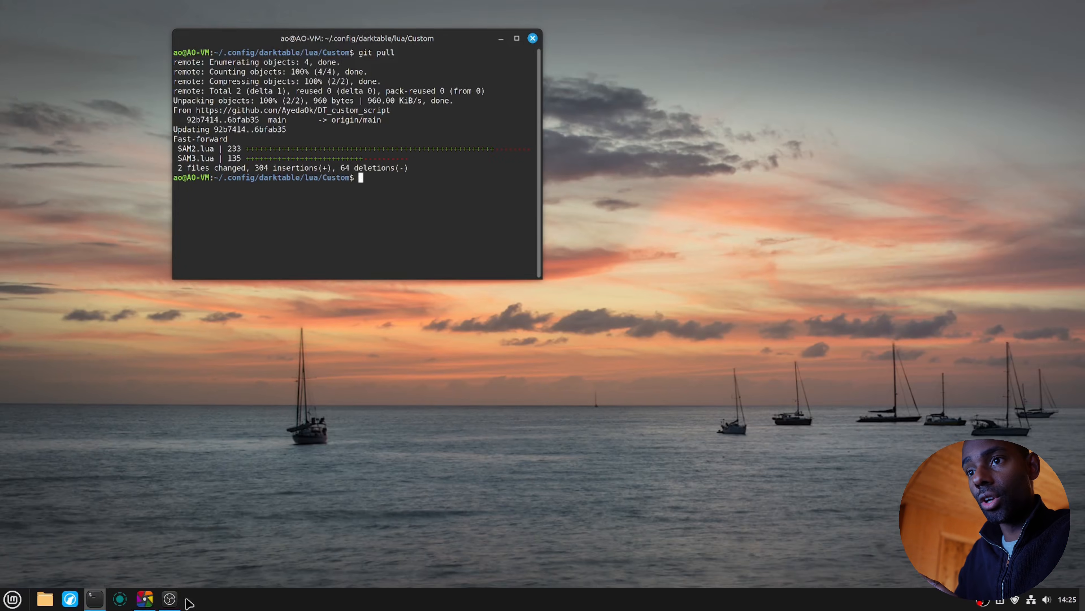
Step: Restart darktable, set the scripts action to start/stop scripts, and start the SAM2 script in the Custom folder
left_click(144, 598)
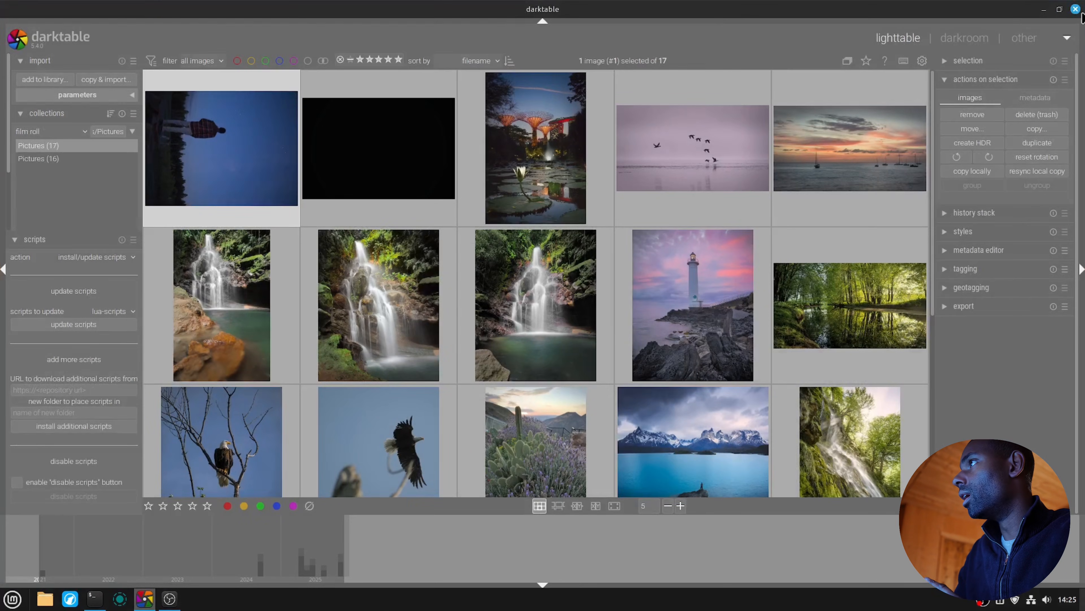
left_click(1070, 9)
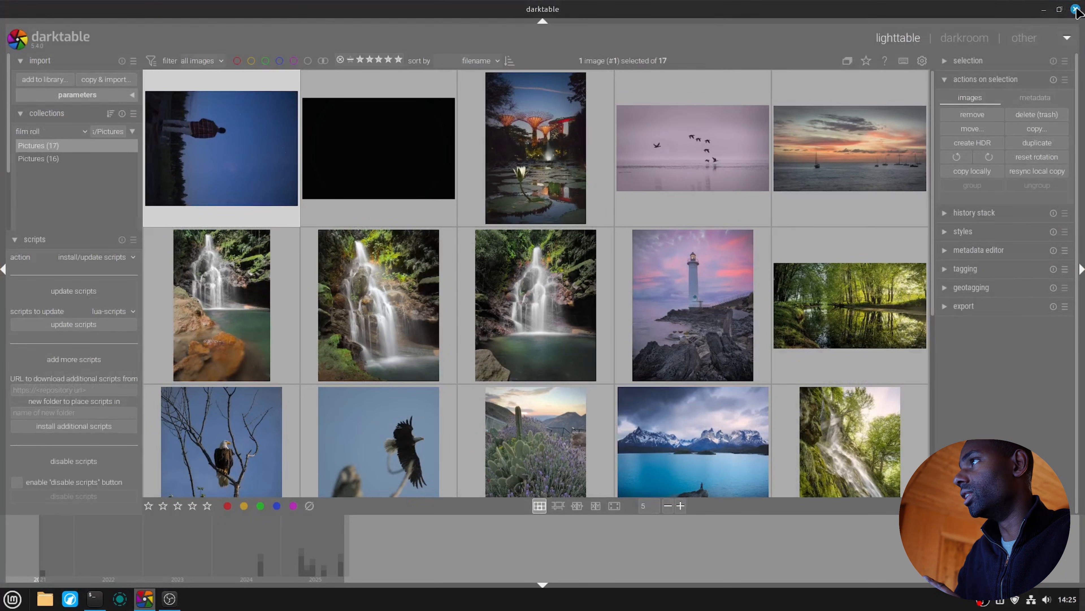
left_click(143, 600)
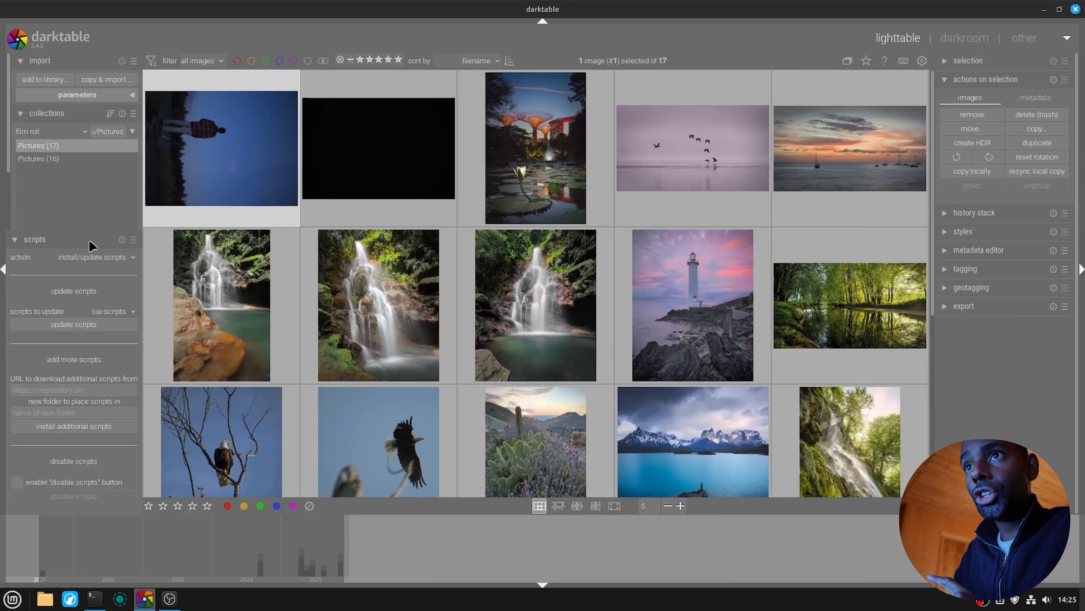
left_click(114, 257)
left_click(110, 277)
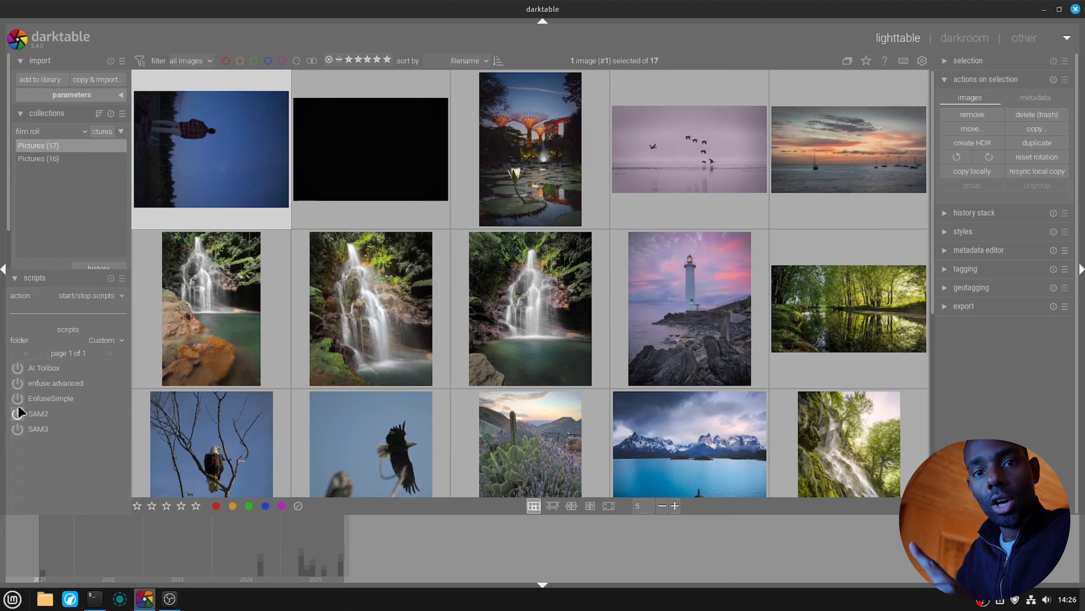
left_click(18, 413)
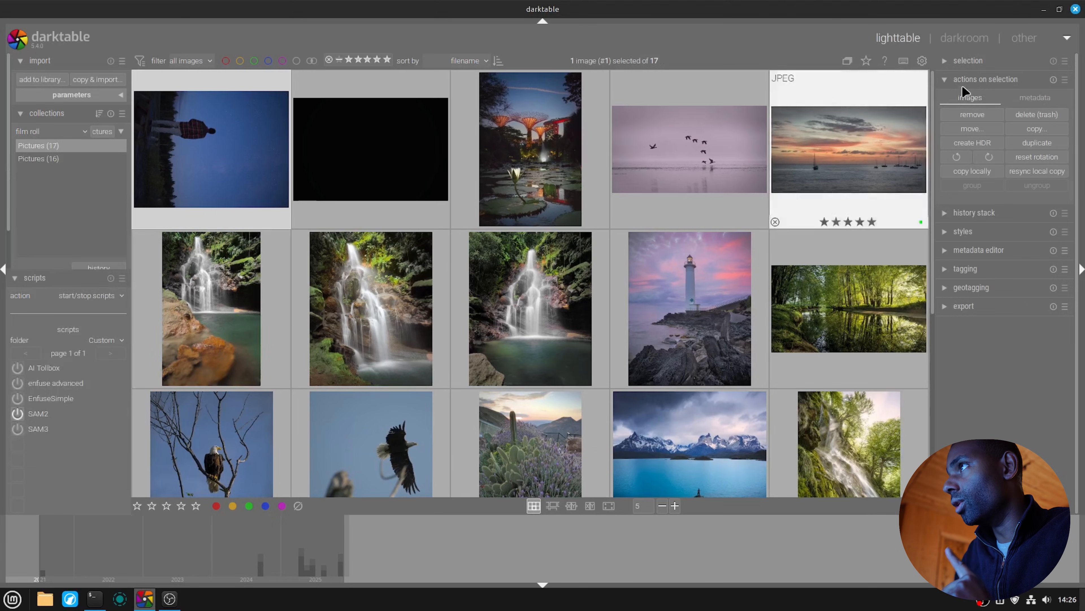
Step: In the Lua options preferences, check the SAM2 mask output folder choices, enable SAM2 disable modules, and close the preferences
left_click(921, 60)
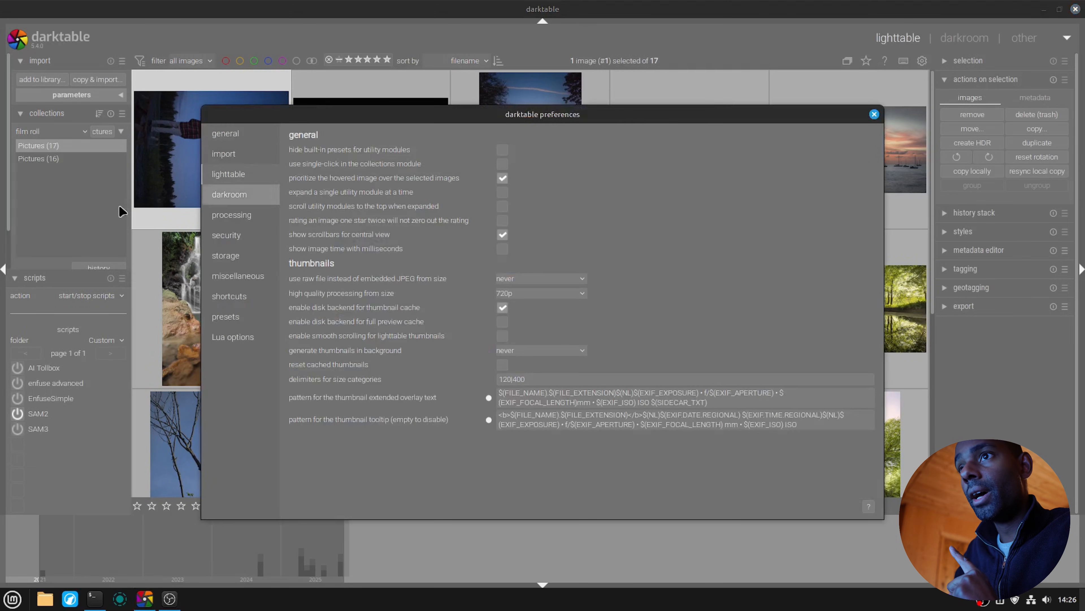
left_click(220, 337)
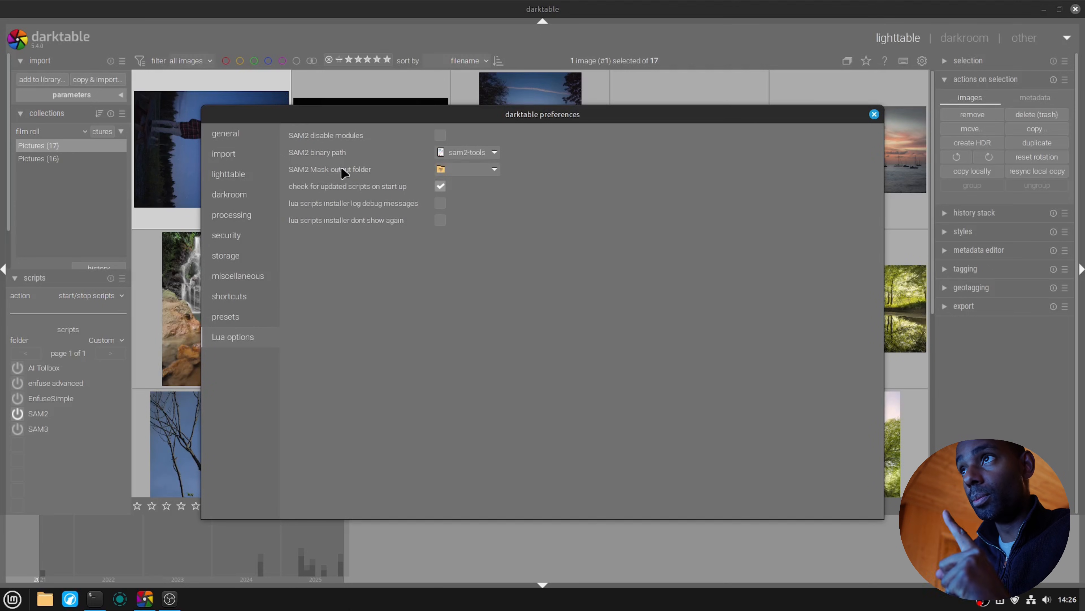
left_click(463, 169)
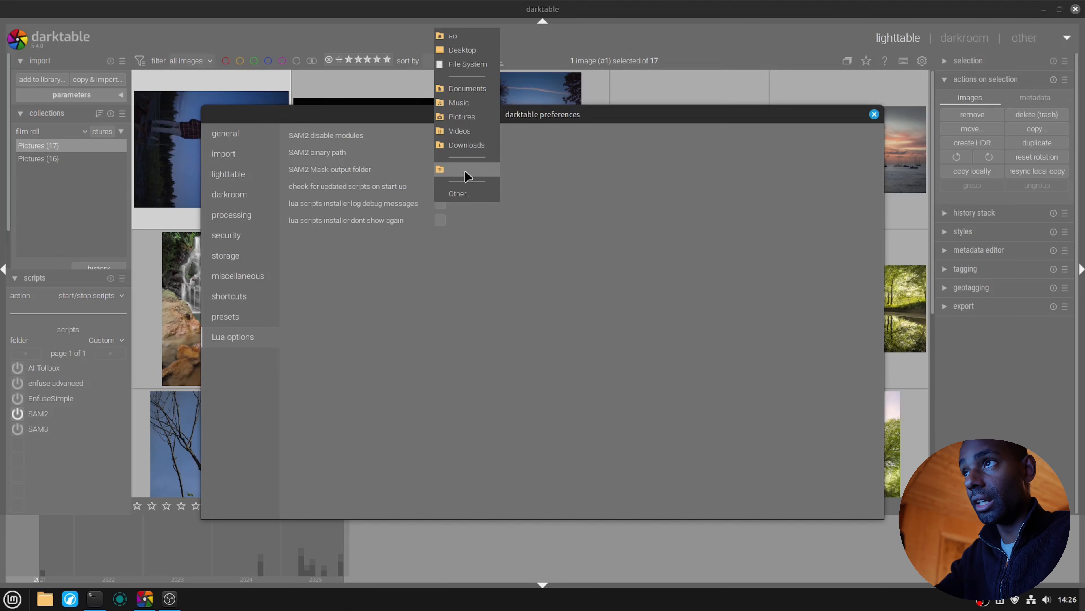
left_click(483, 371)
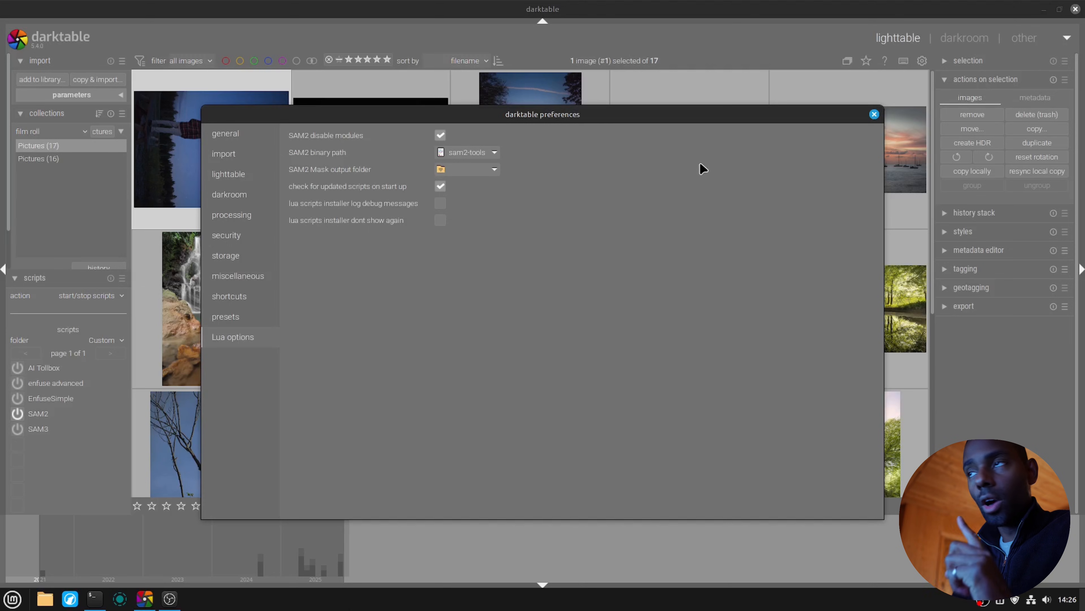
left_click(874, 114)
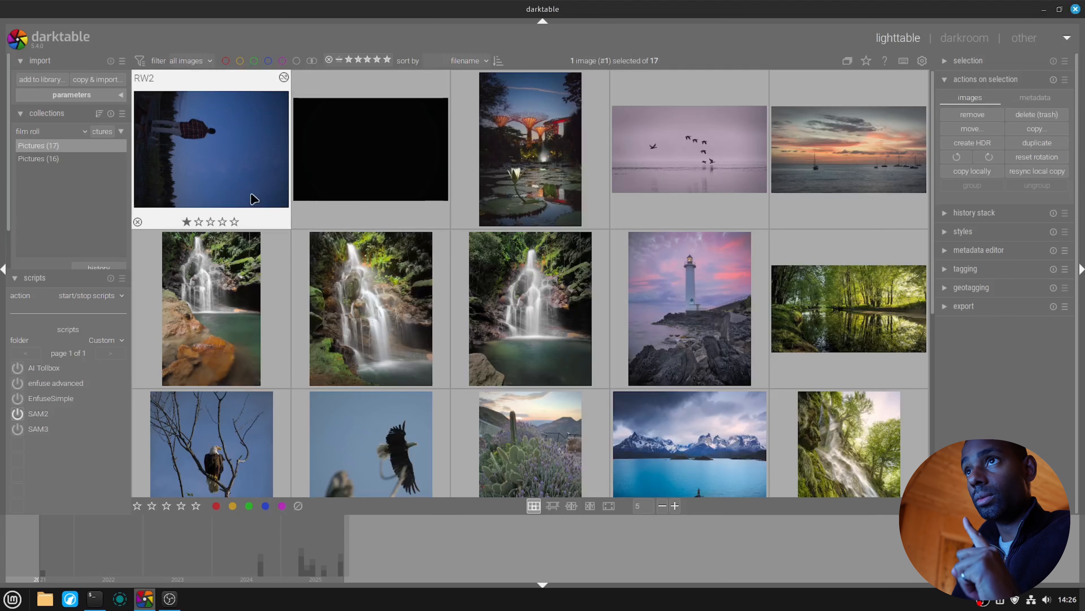
Step: Open the night-sky photo of the standing person in the darkroom, switch the SAM2 menu to Settings, and reset the mask folder
double_click(241, 171)
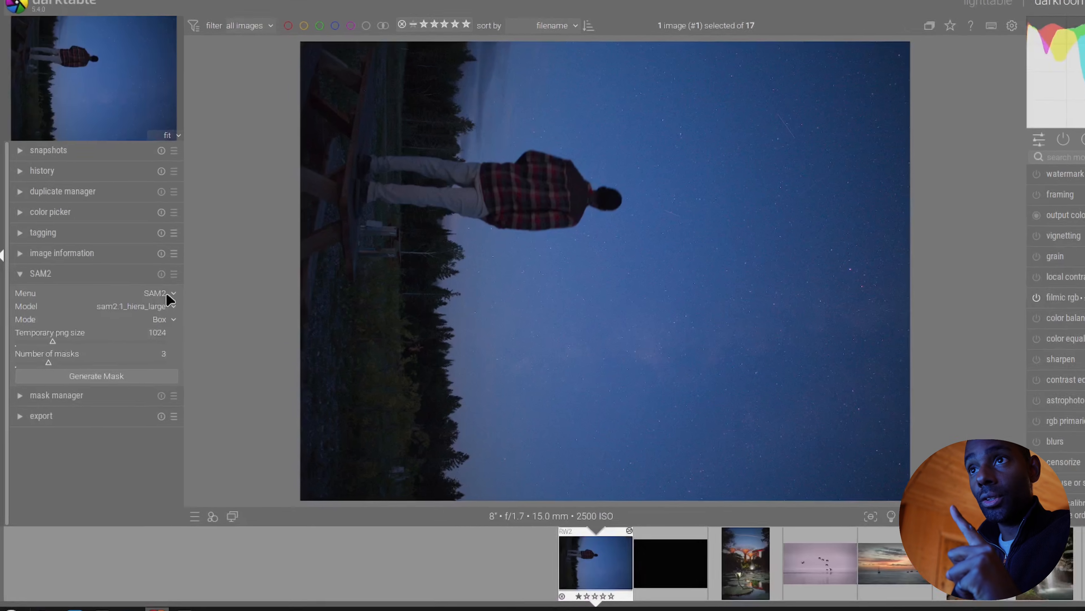
left_click(165, 300)
left_click(158, 309)
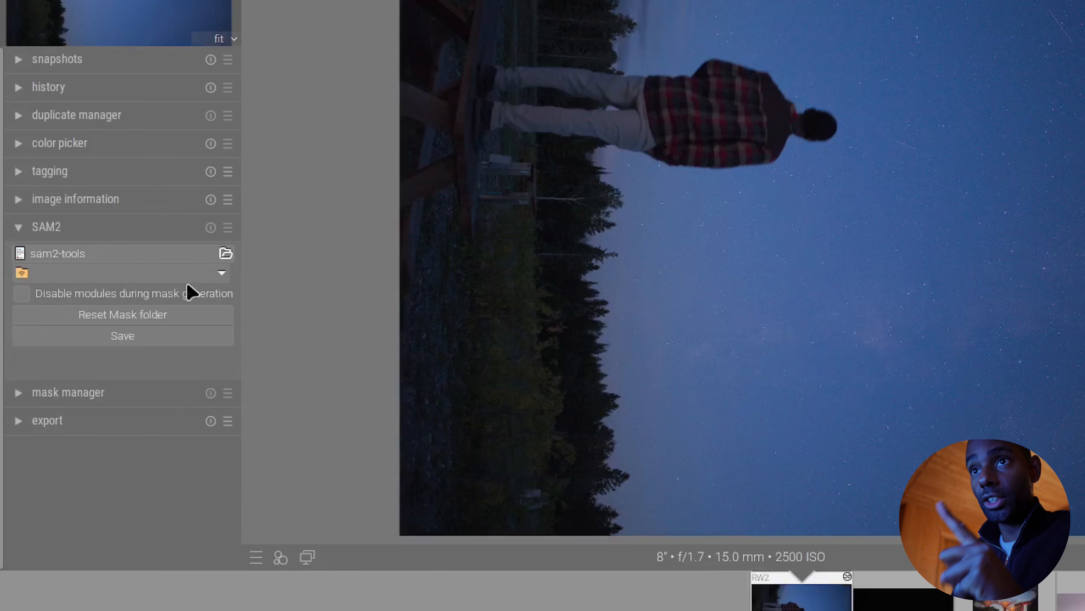
left_click(188, 320)
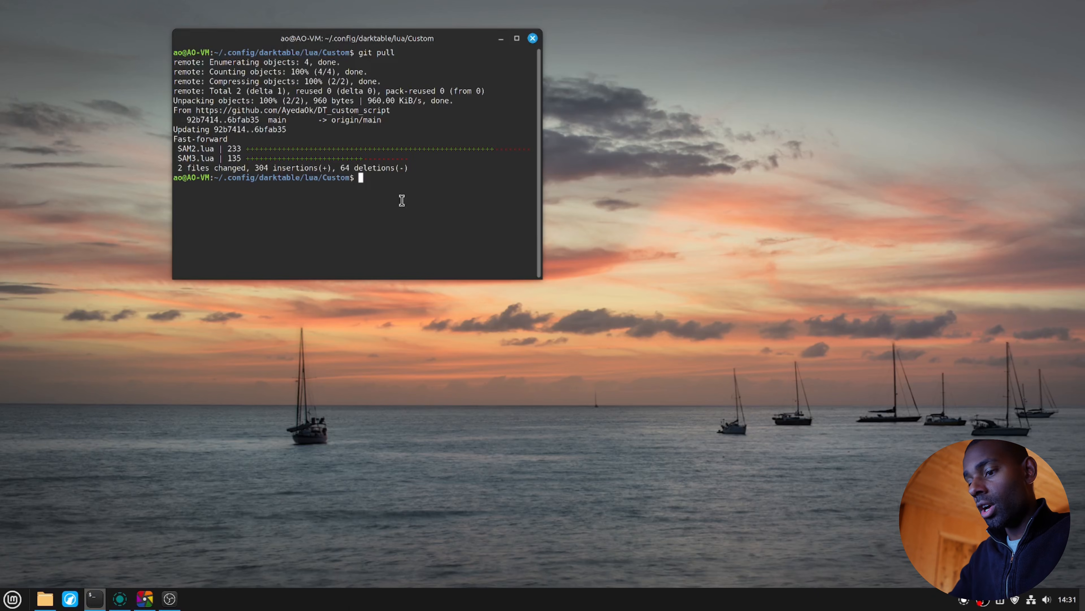
Step: Run git pull again in the terminal's Custom script folder and highlight the EnfuseSimple file name in the output
type("git pull")
key("Return")
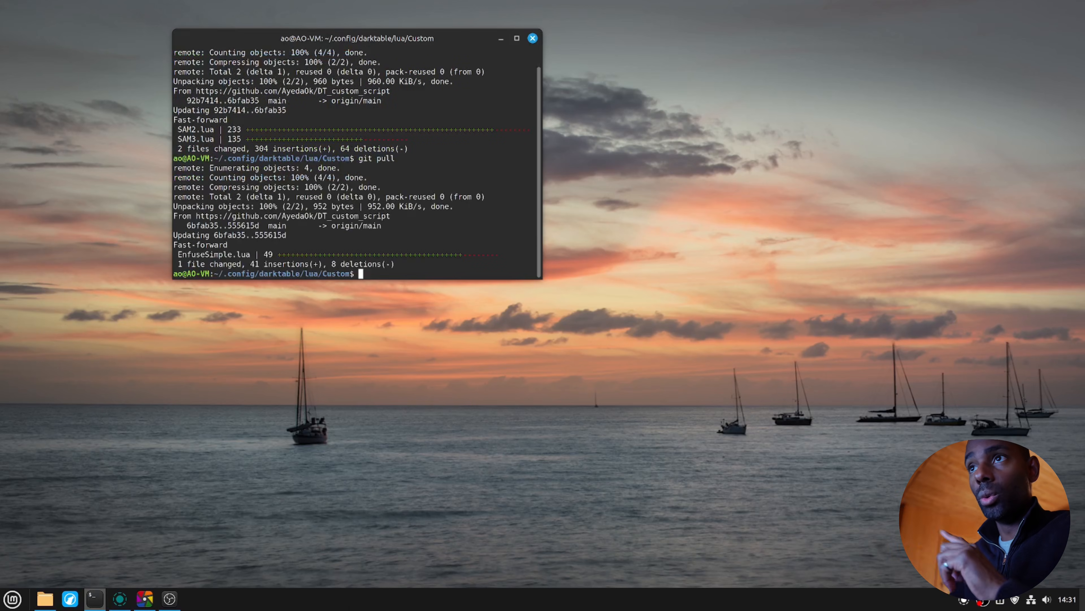
left_click_drag(180, 253, 229, 251)
Step: Restart darktable to load the pulled scripts and start the EnfuseSimple script
left_click(144, 598)
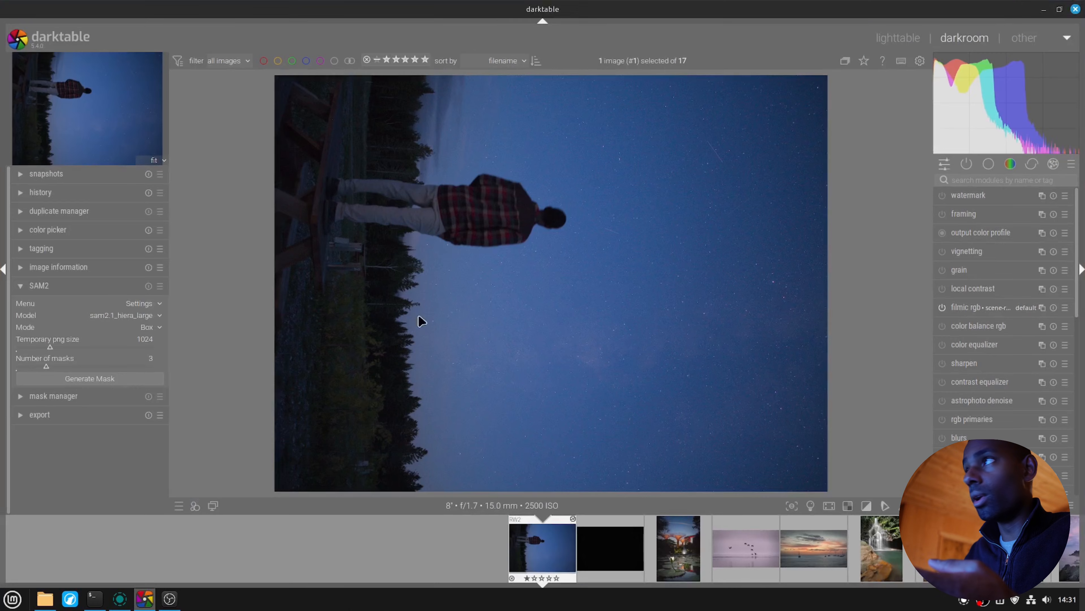
left_click(1075, 10)
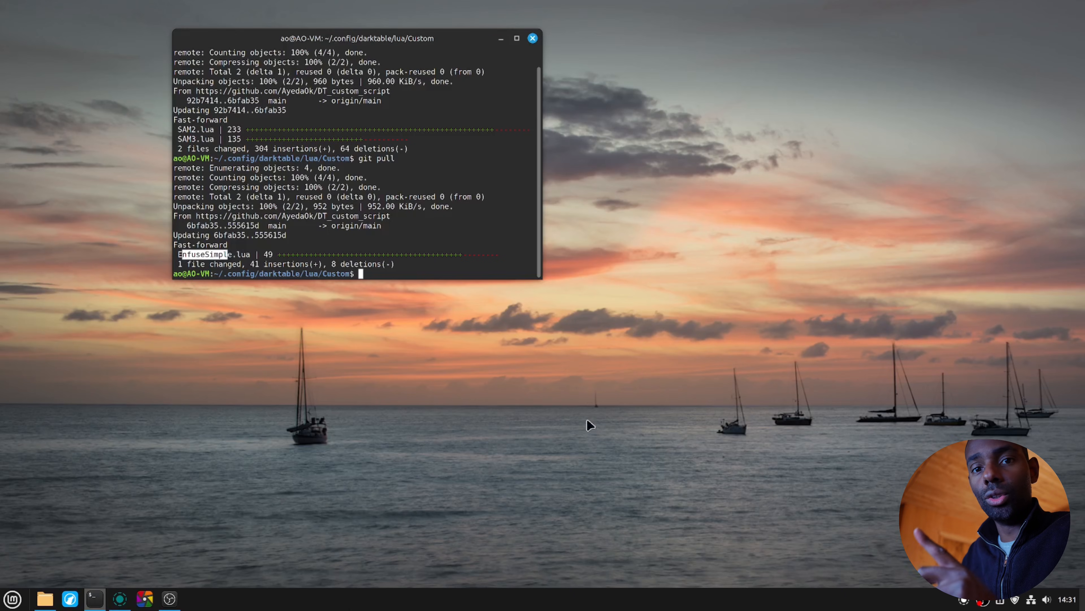
left_click(142, 599)
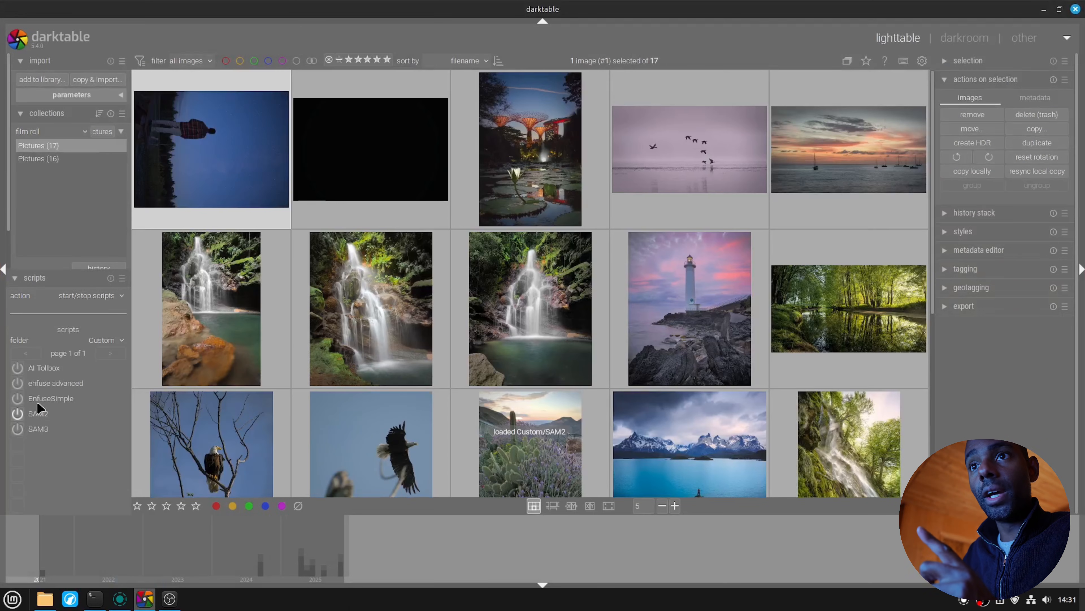
left_click(17, 398)
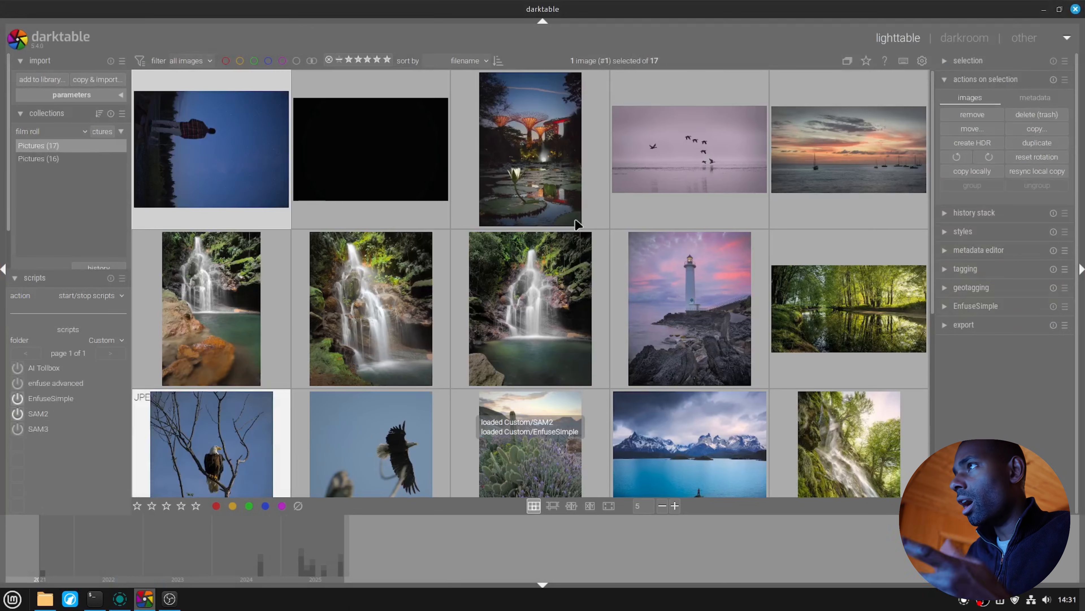
Step: Open the Lua options preferences to examine the align image stack and Enfuse binary path settings
left_click(922, 60)
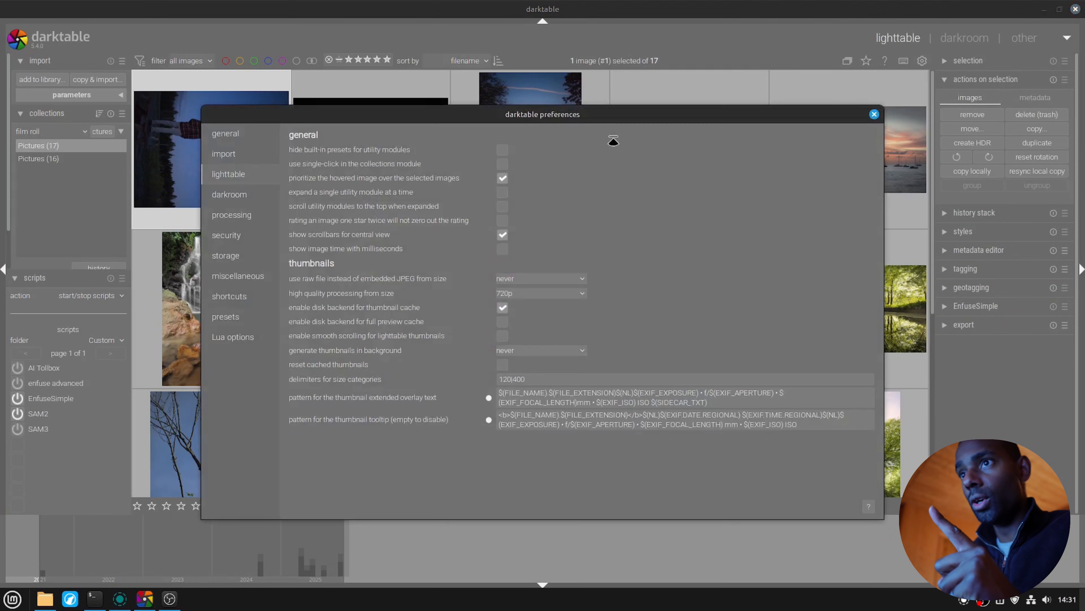
left_click(241, 342)
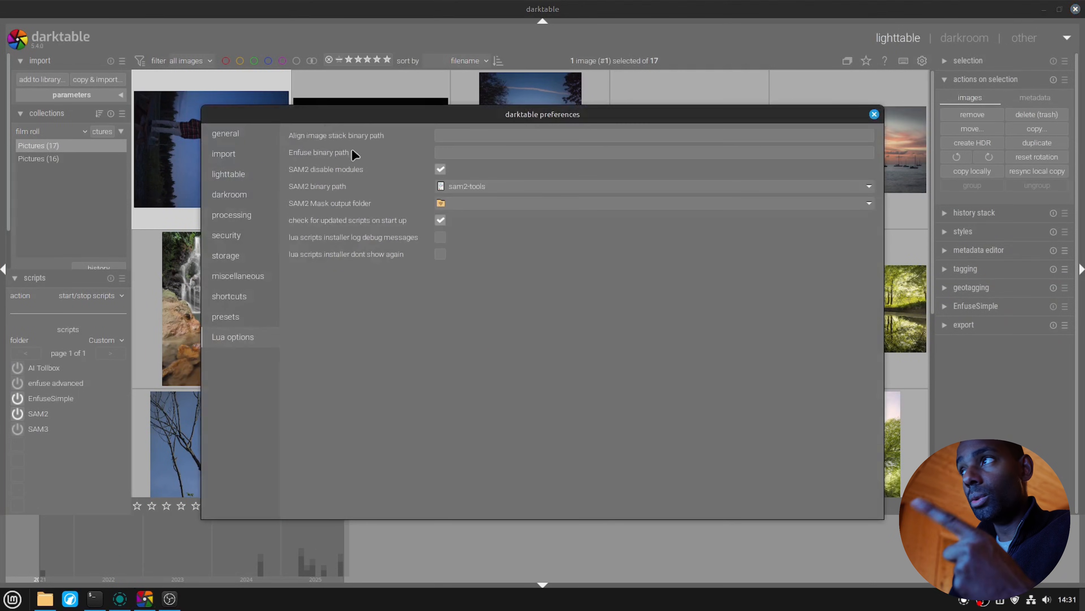